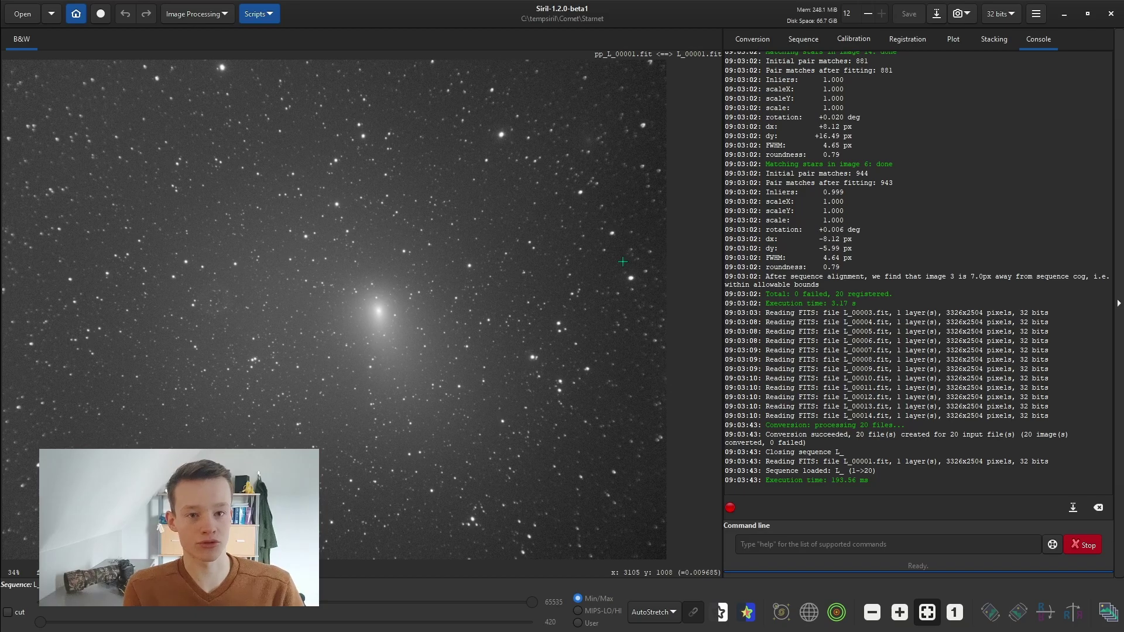
- Page through the L_ frames in the Frame List, ending on L_00015.fit
left_click(1108, 612)
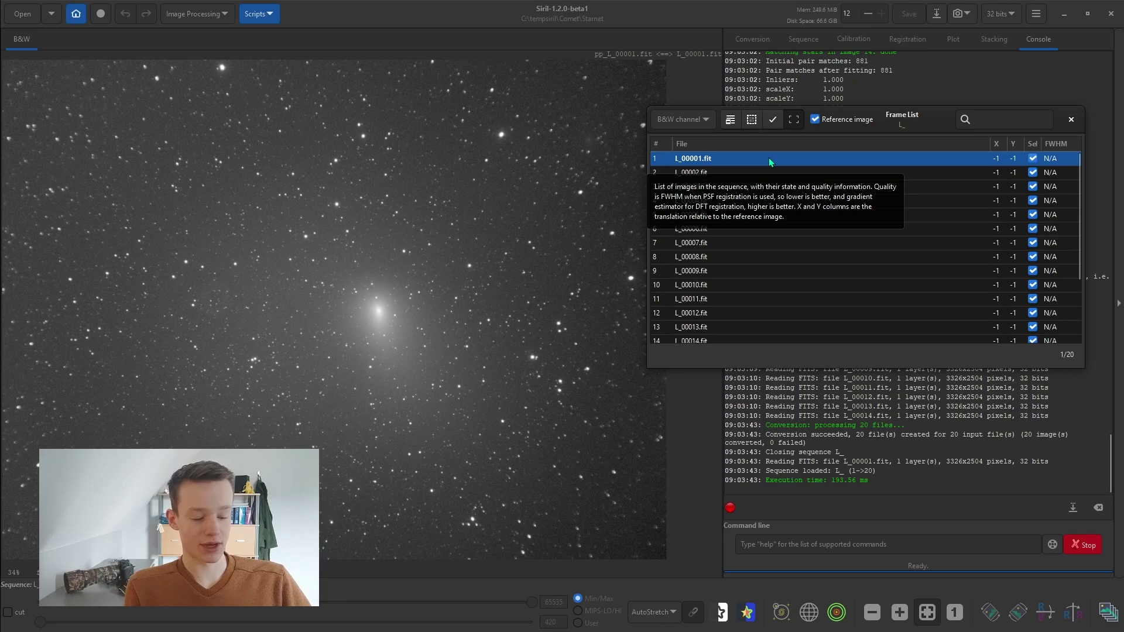
key("Down")
key("Down")
key("Down")
key("Down")
key("Down")
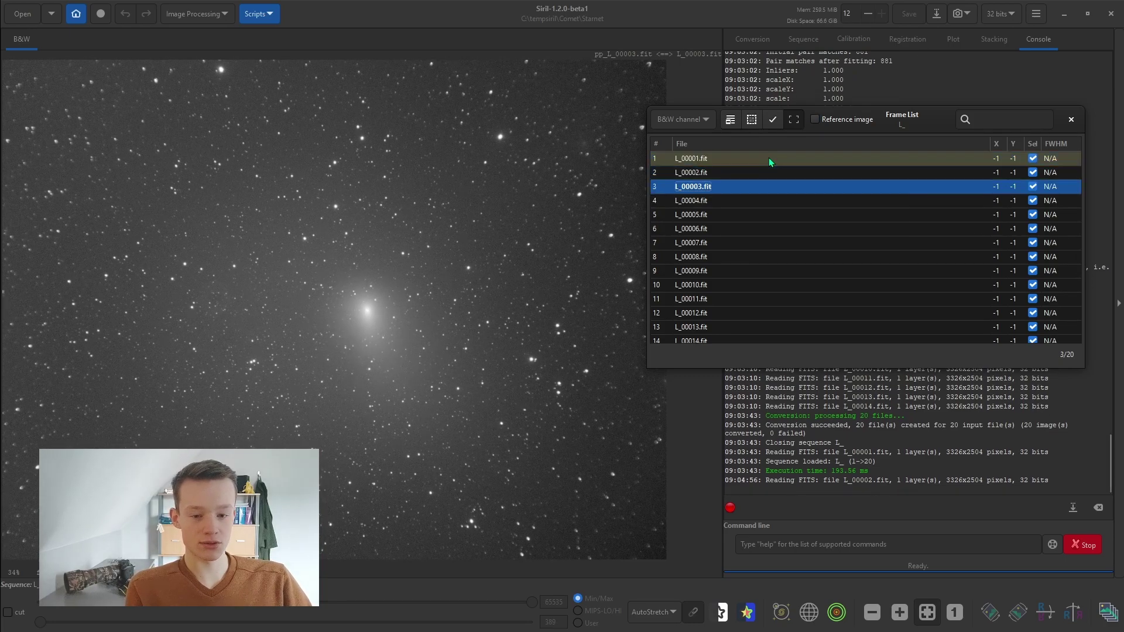
key("Down")
key("Down")
key("Down")
key("Down")
key("Down")
key("Down")
key("Down")
key("Down")
key("Down")
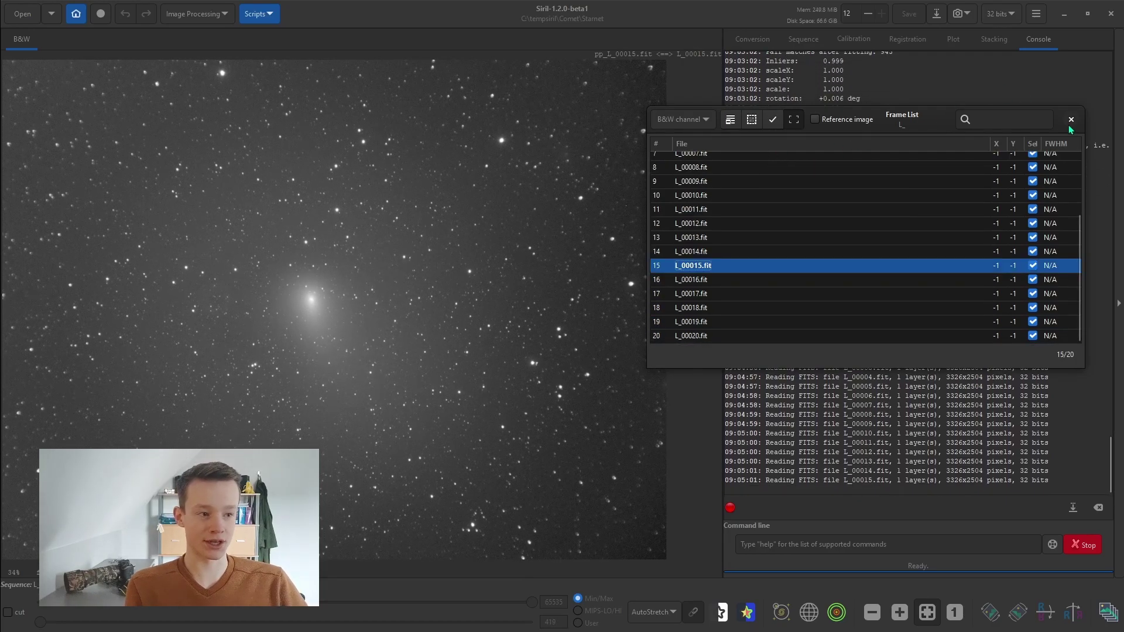
left_click(1072, 120)
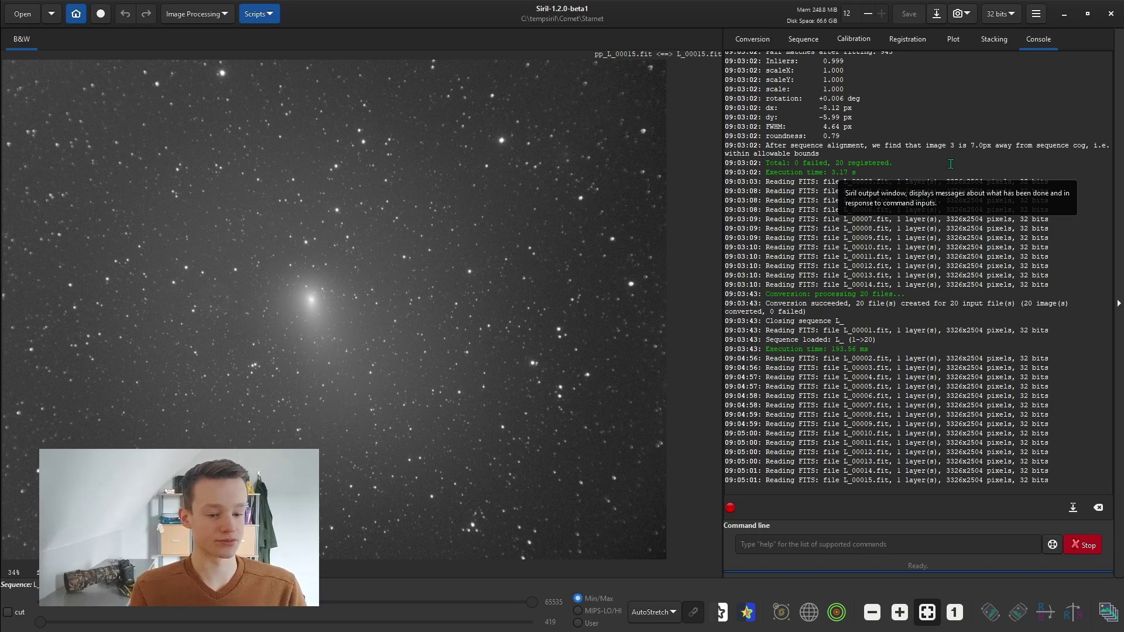
- Register the L_ frames with Global Star Alignment, then check the r_L_ frames' FWHM values
left_click(906, 40)
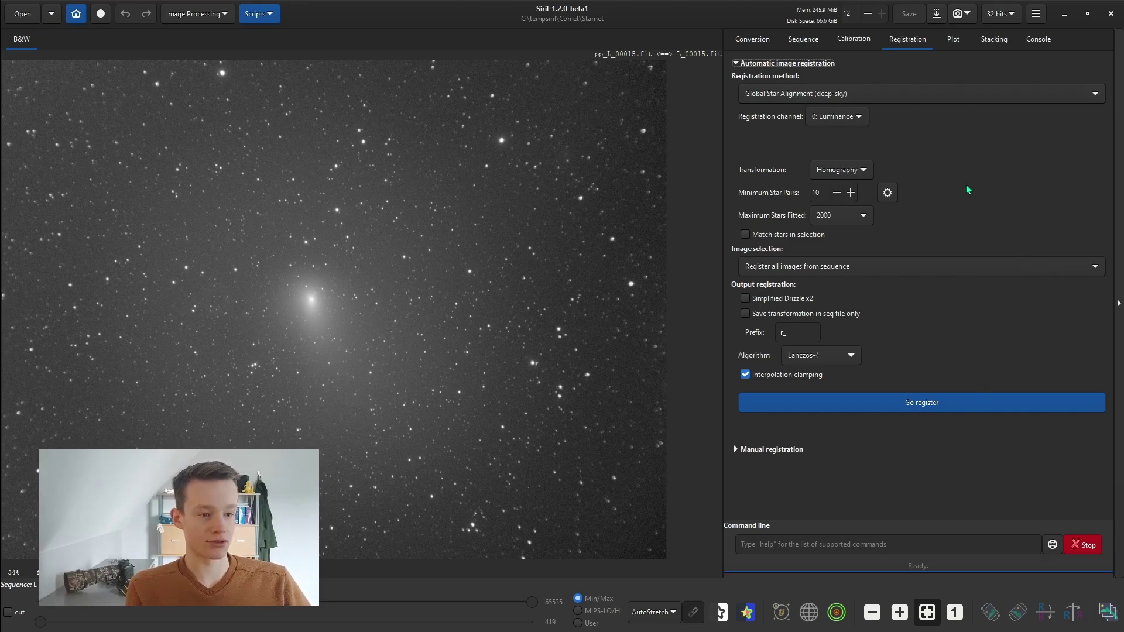
left_click(957, 404)
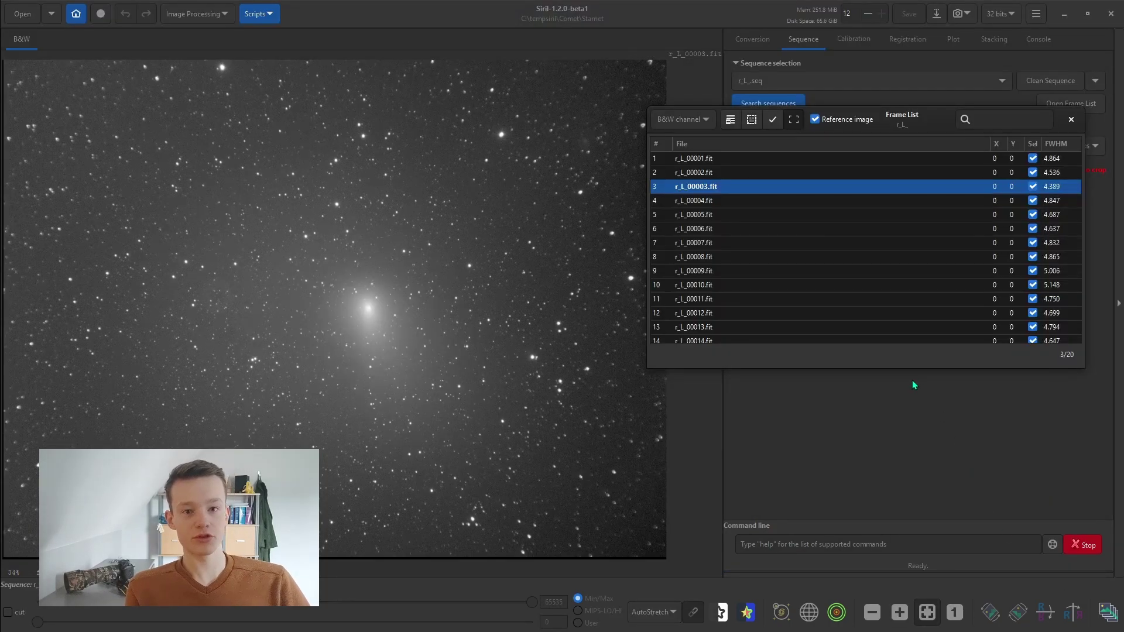
key("Down")
key("Down")
key("Down")
key("Down")
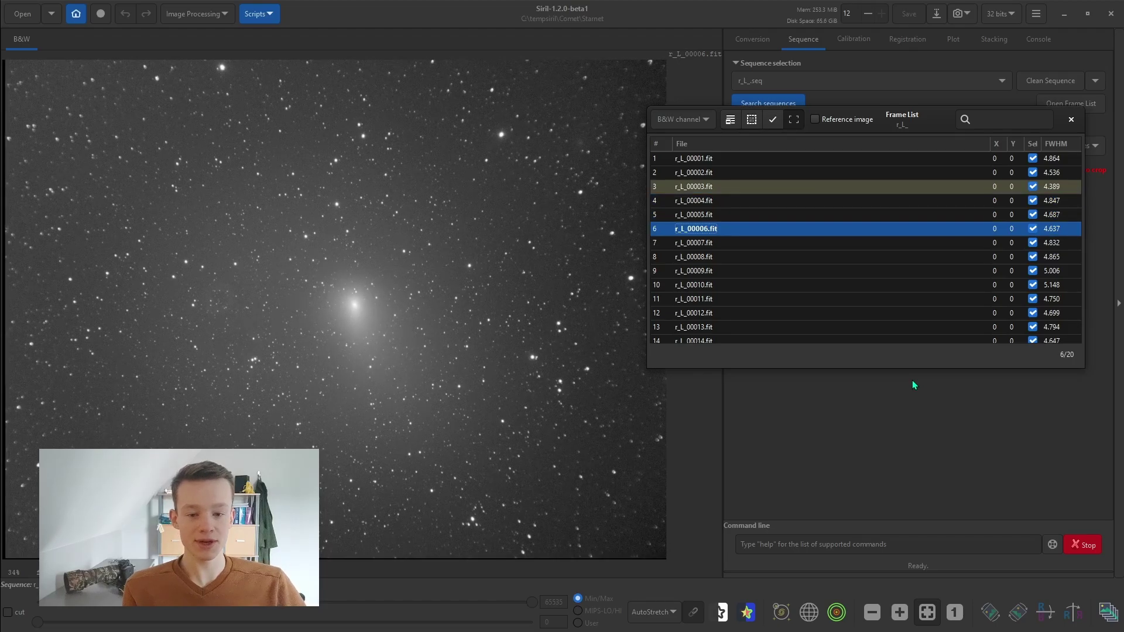
key("Down")
key("Down")
key("Down")
key("Down")
key("Down")
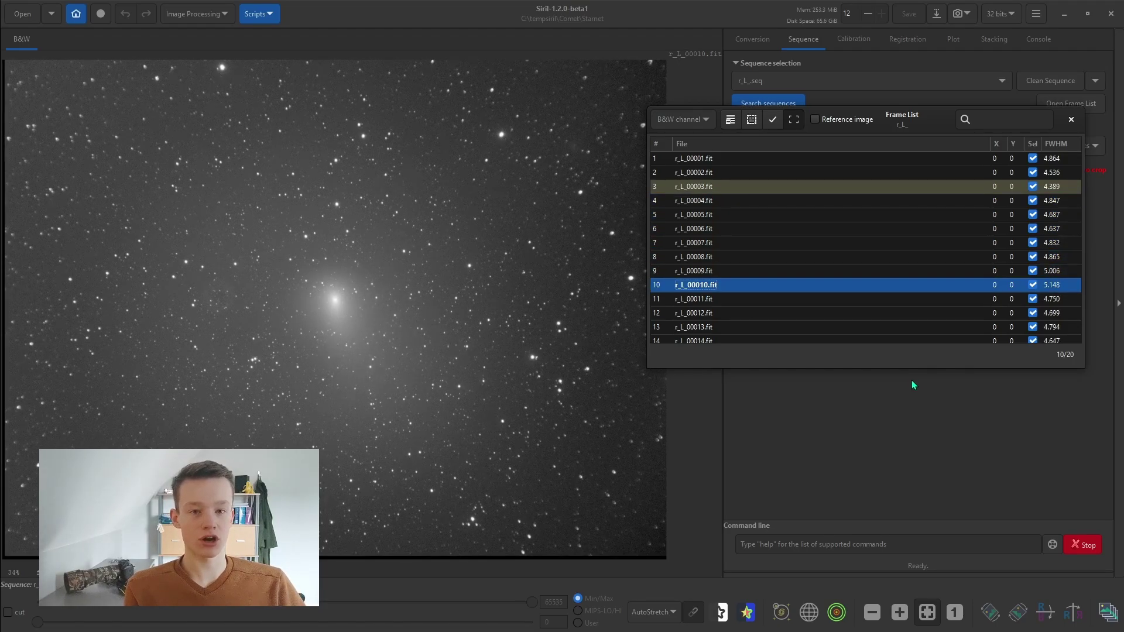
key("Down")
key("Down")
key("Down")
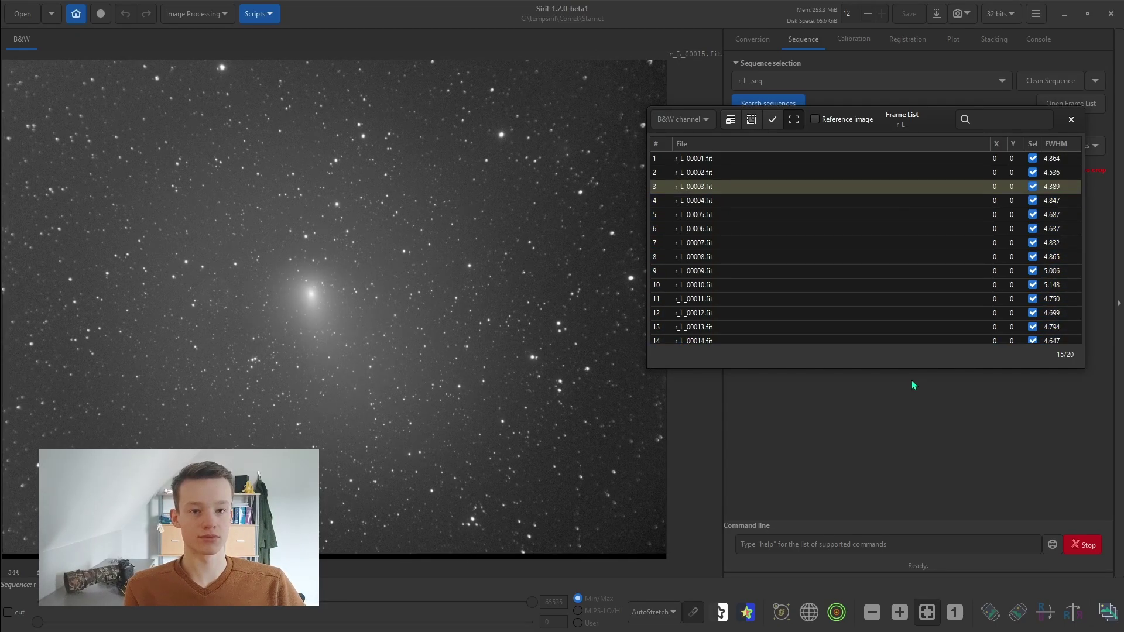
- Stack all 20 r_L_ frames with Pixel minimum stacking into Stars stacked.fit
left_click(1071, 119)
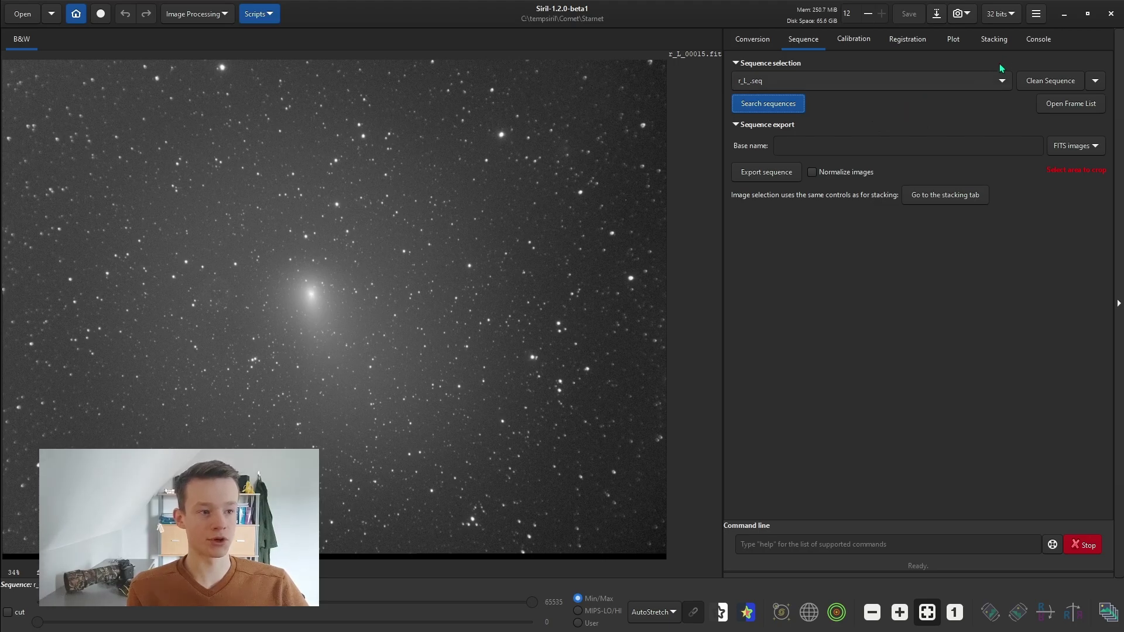
left_click(1000, 45)
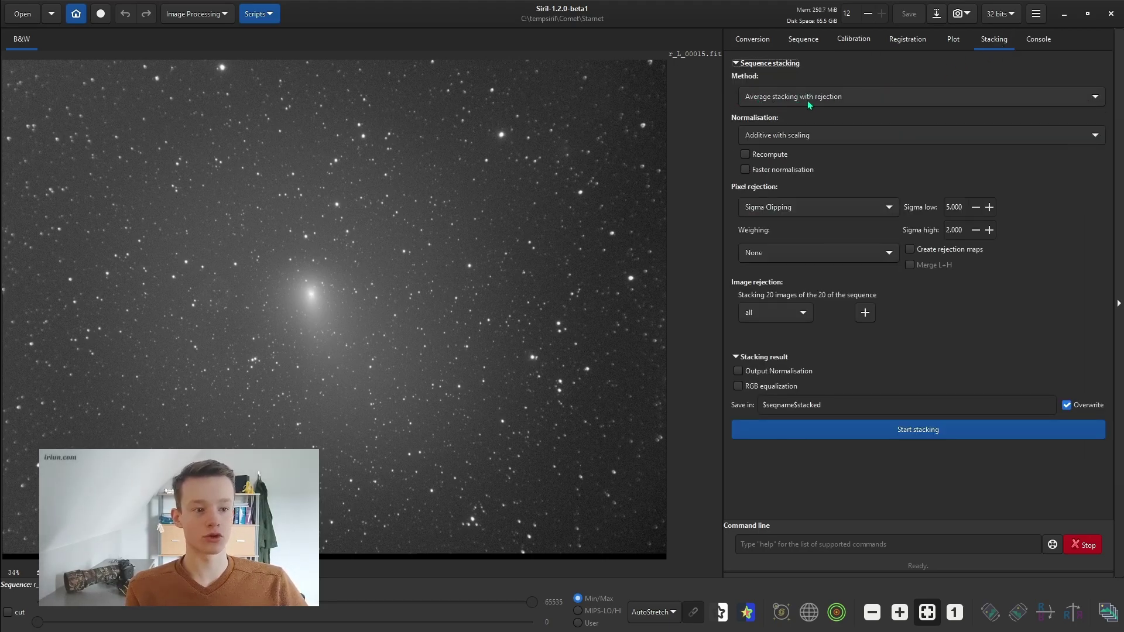
left_click(777, 100)
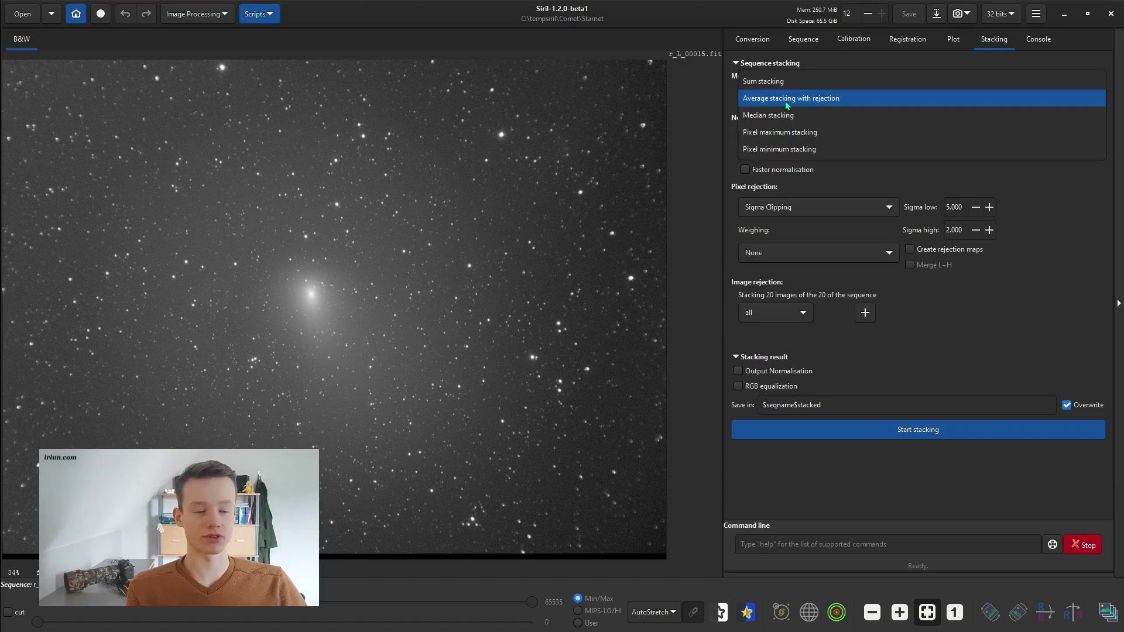
left_click(800, 149)
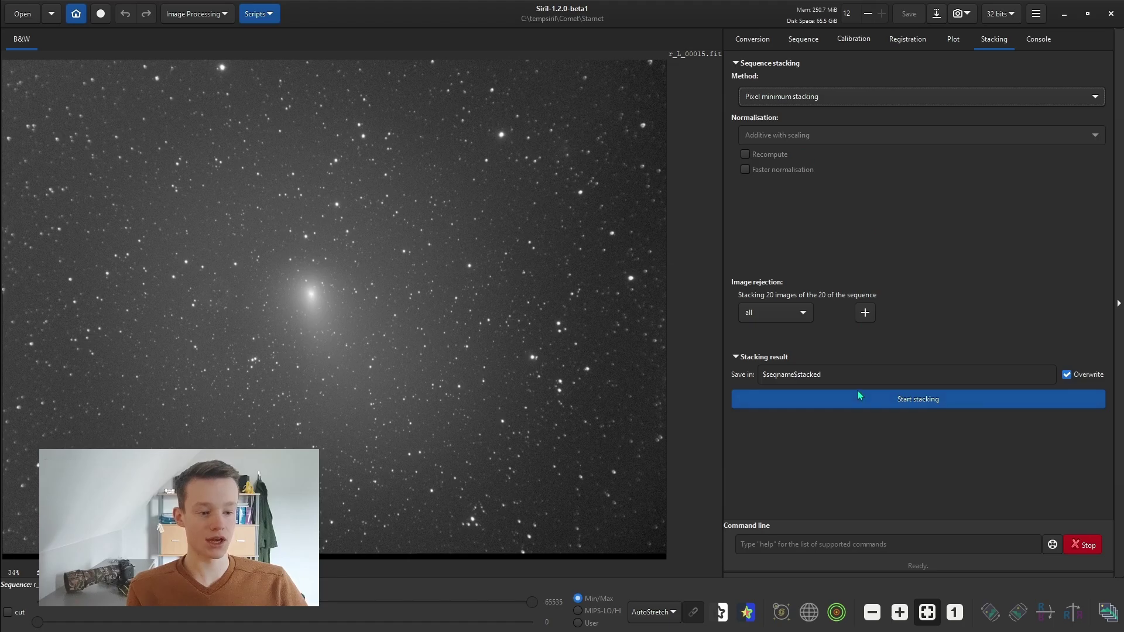
left_click(848, 400)
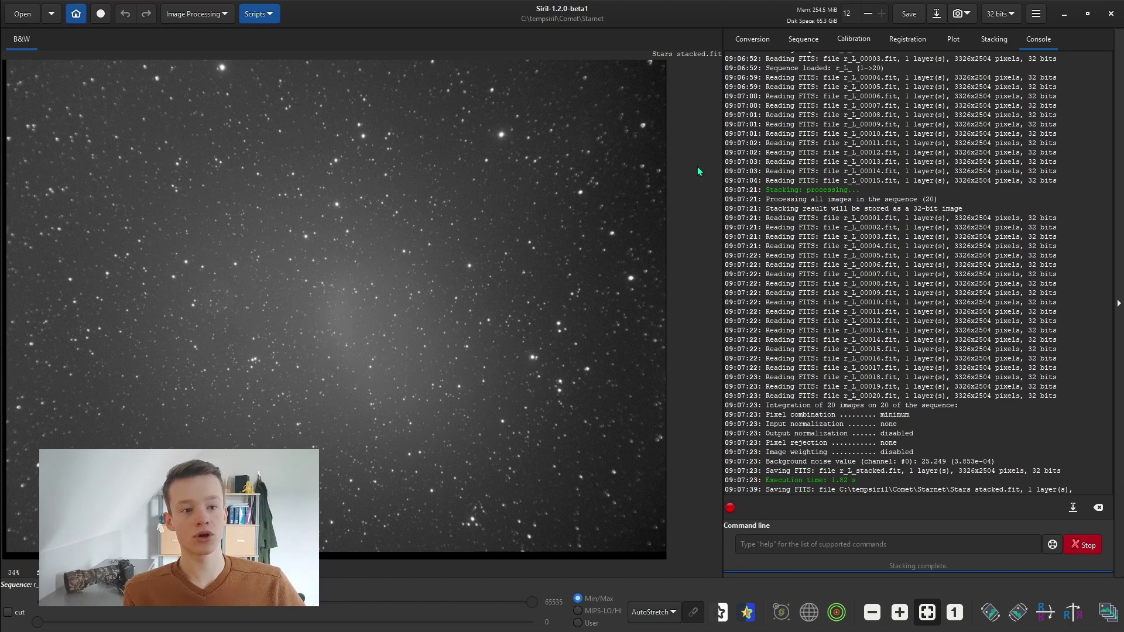
- Reload the r_L_.seq sequence and display its first frame, r_L_00001.fit
left_click(810, 43)
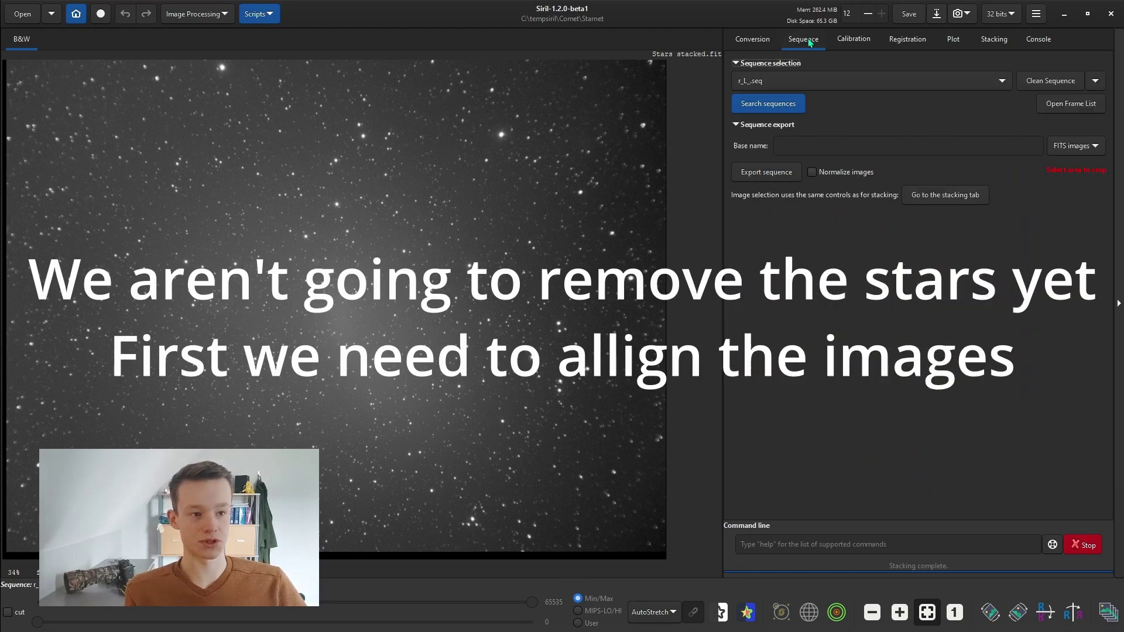
left_click(810, 82)
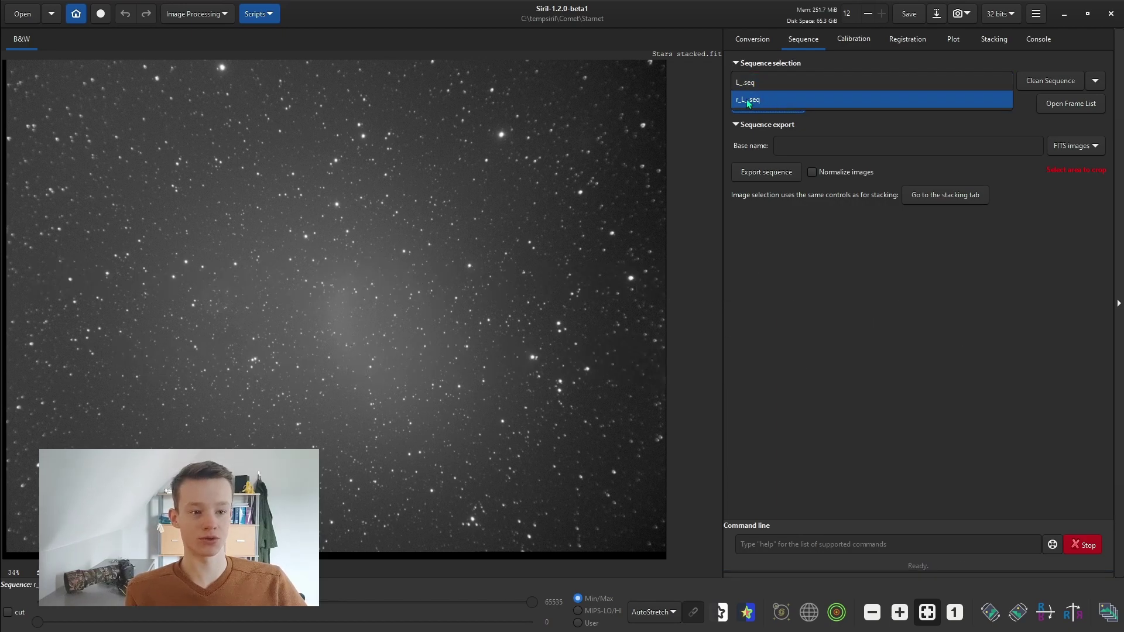
left_click(781, 100)
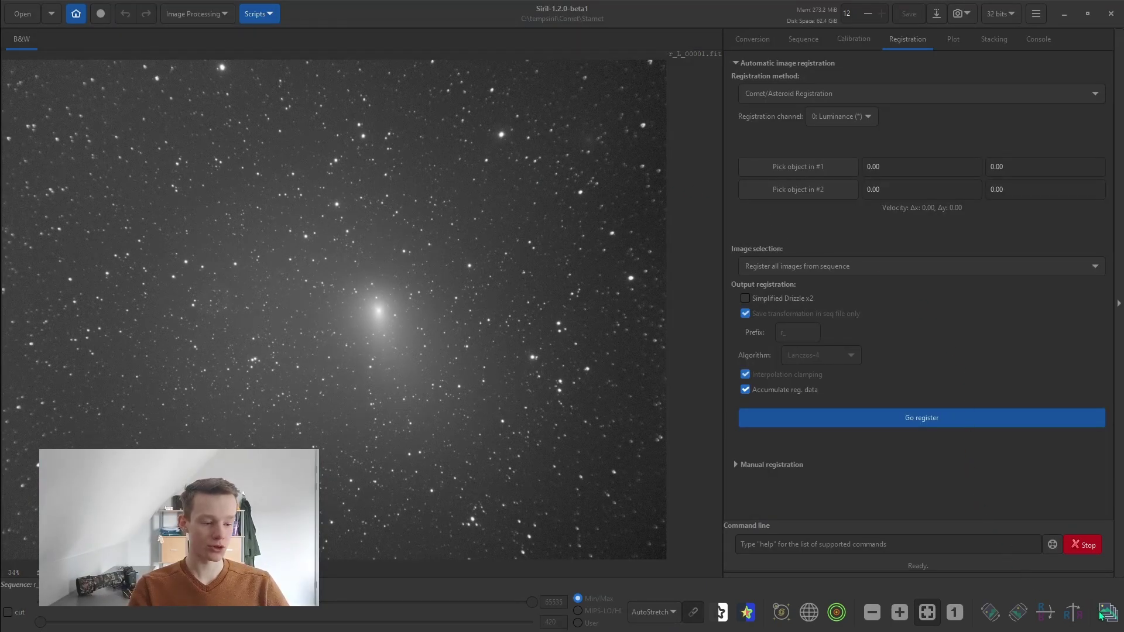
left_click(1105, 613)
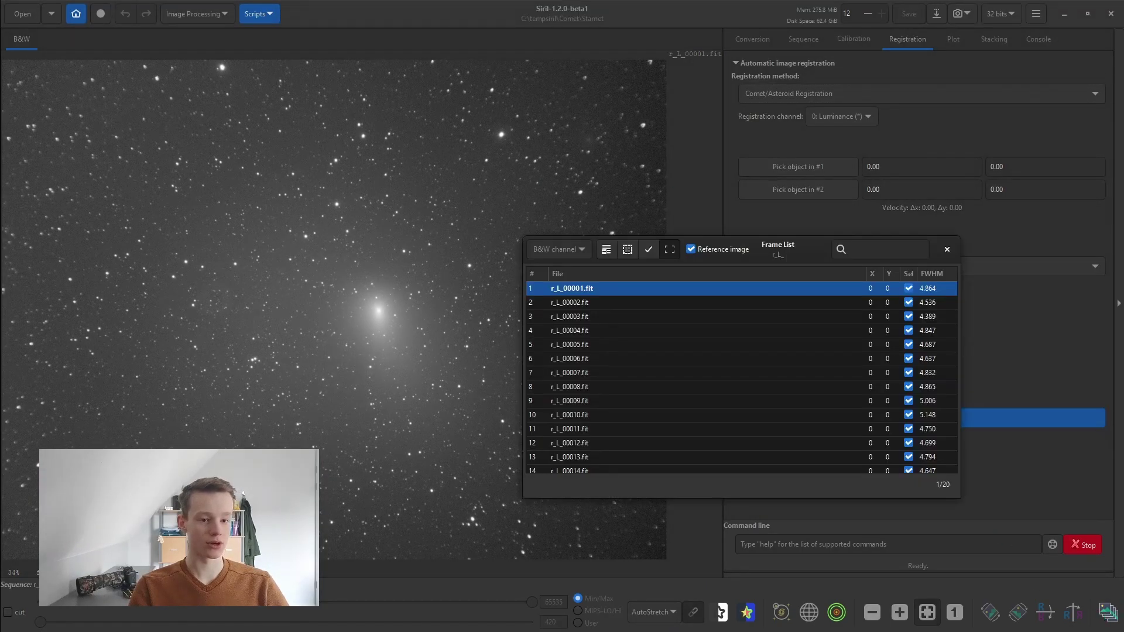
left_click(649, 291)
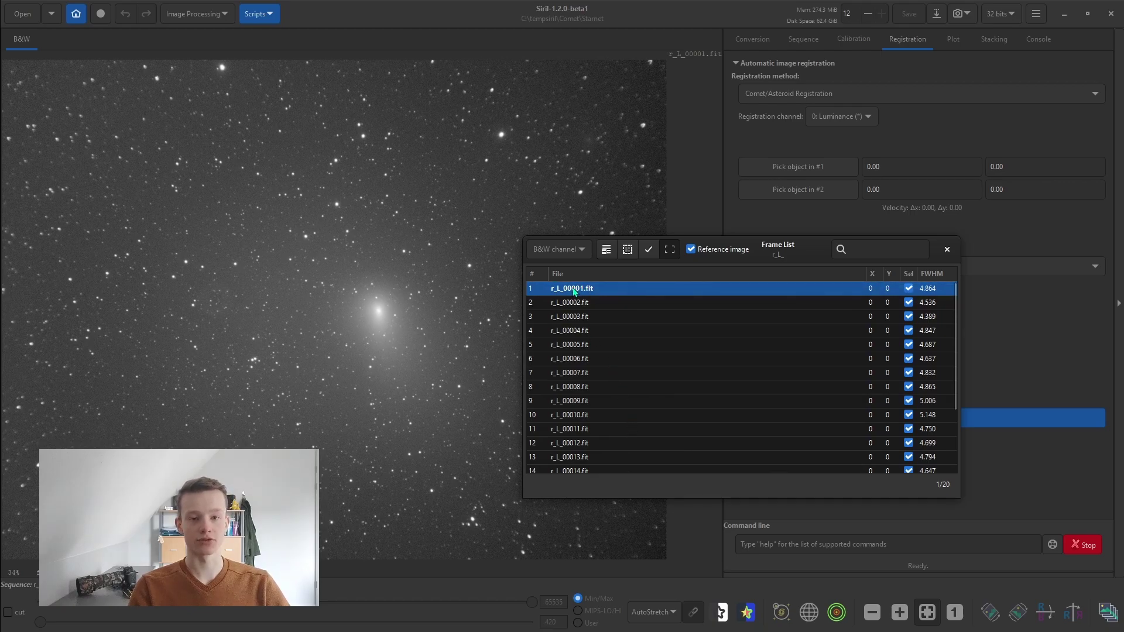
- Box the comet's core in frame 1 under linear display and record its position
left_click(947, 250)
scroll(376, 301, "up", 8)
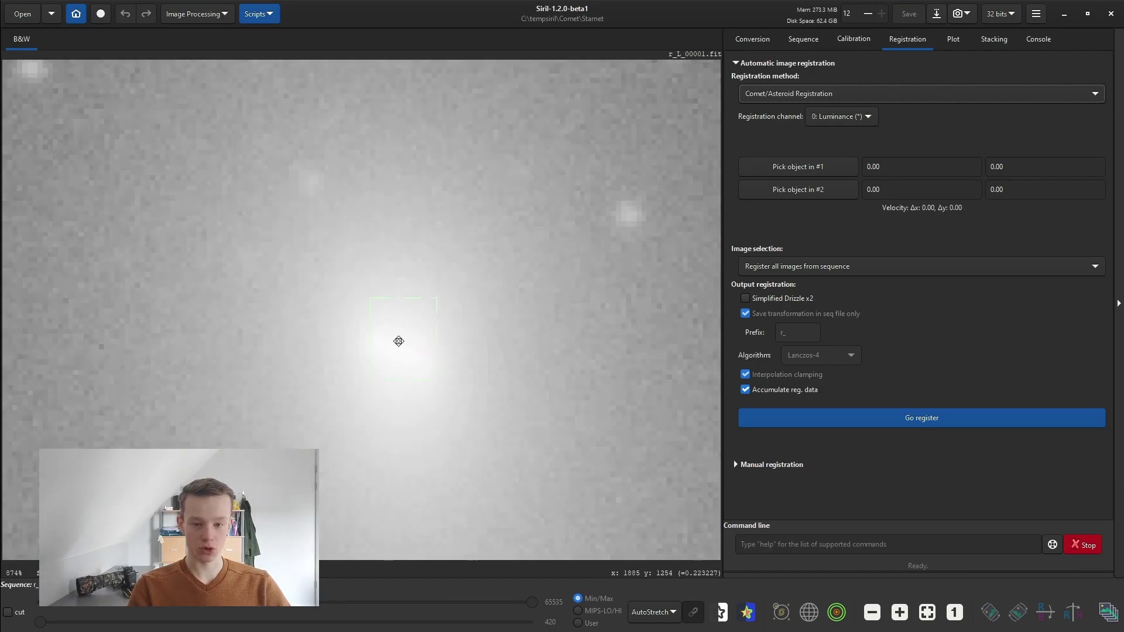
scroll(384, 354, "up", 2)
left_click(651, 612)
left_click(647, 490)
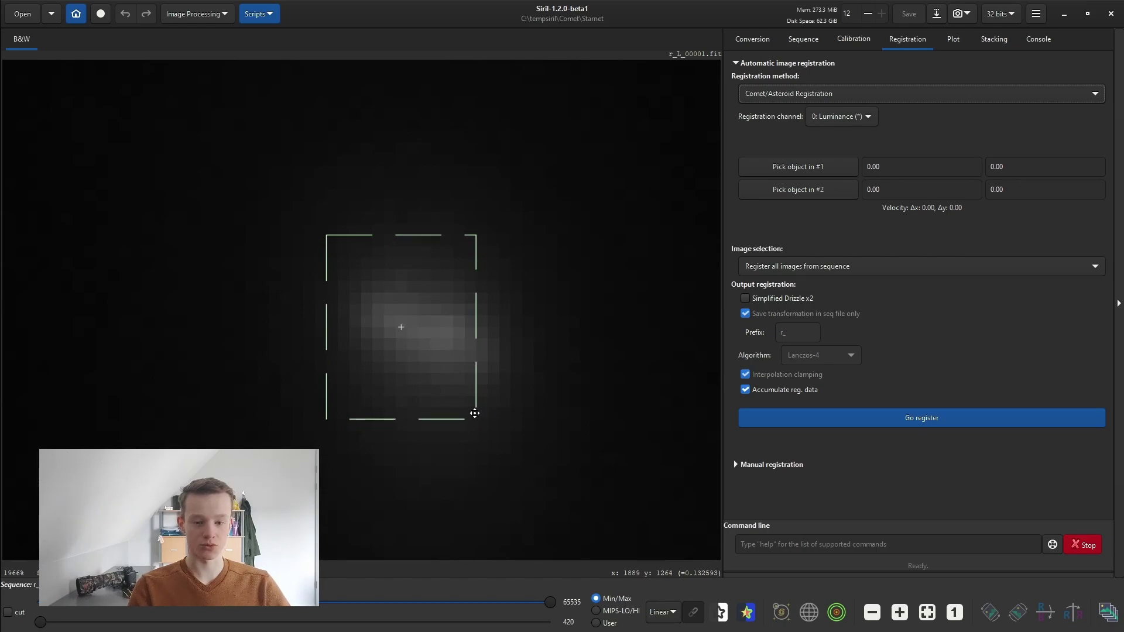
left_click_drag(470, 420, 493, 420)
scroll(432, 338, "down", 10)
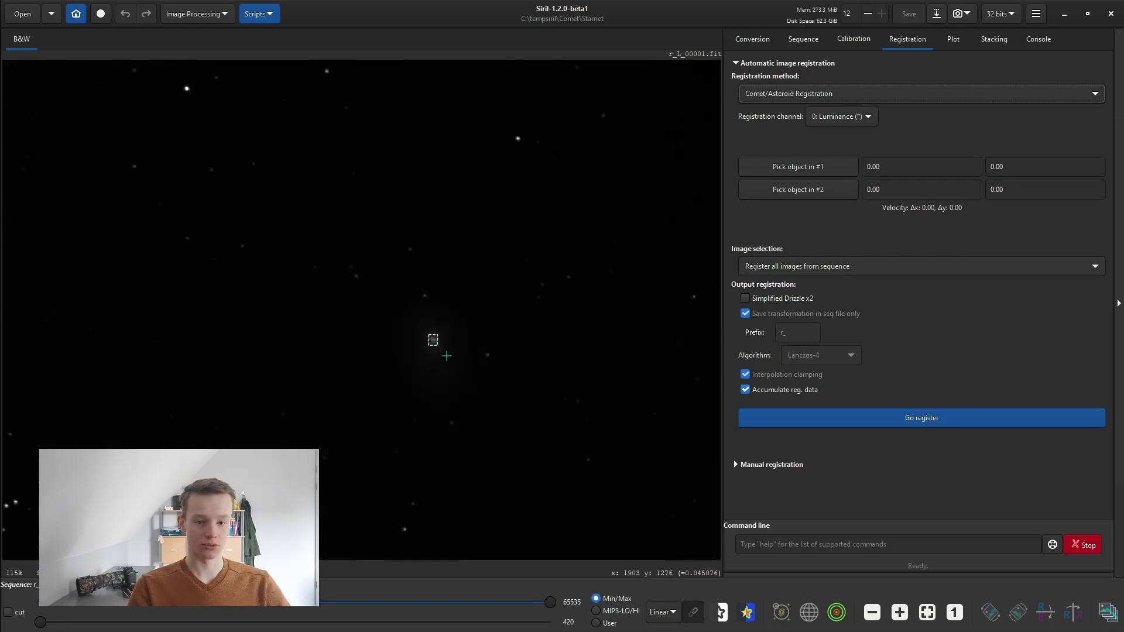
scroll(429, 335, "down", 2)
left_click(662, 612)
left_click(667, 573)
left_click(813, 170)
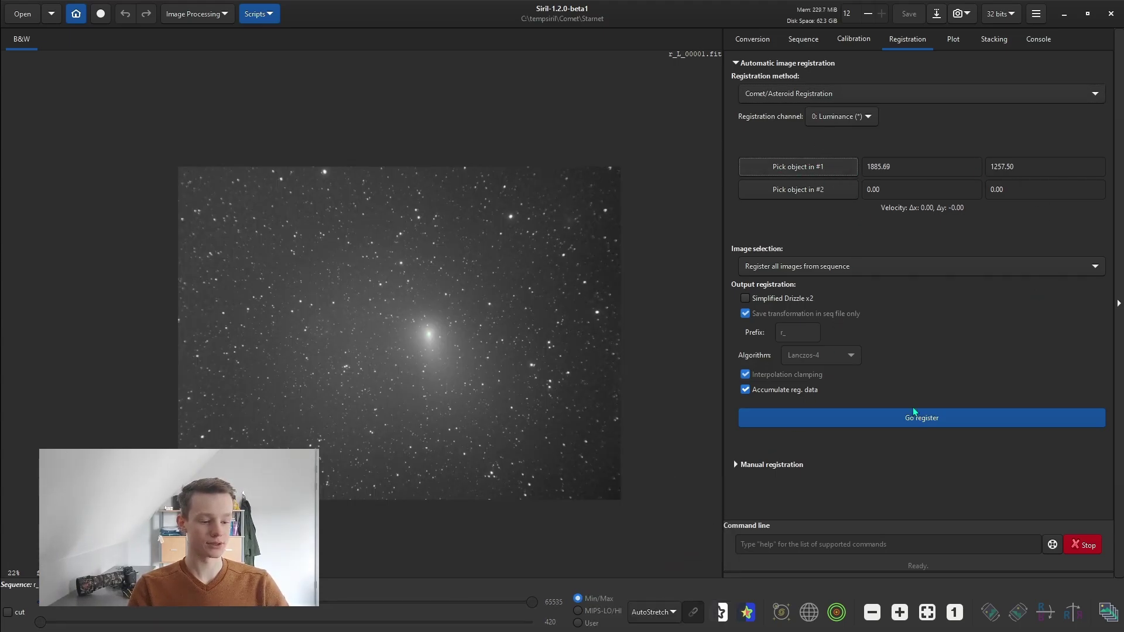
- Pick the comet nucleus in frame r_L_00020 and run Comet/Asteroid registration (Δx -832.38, Δy 208.33)
left_click(1108, 612)
scroll(693, 319, "down", 3)
left_click(610, 466)
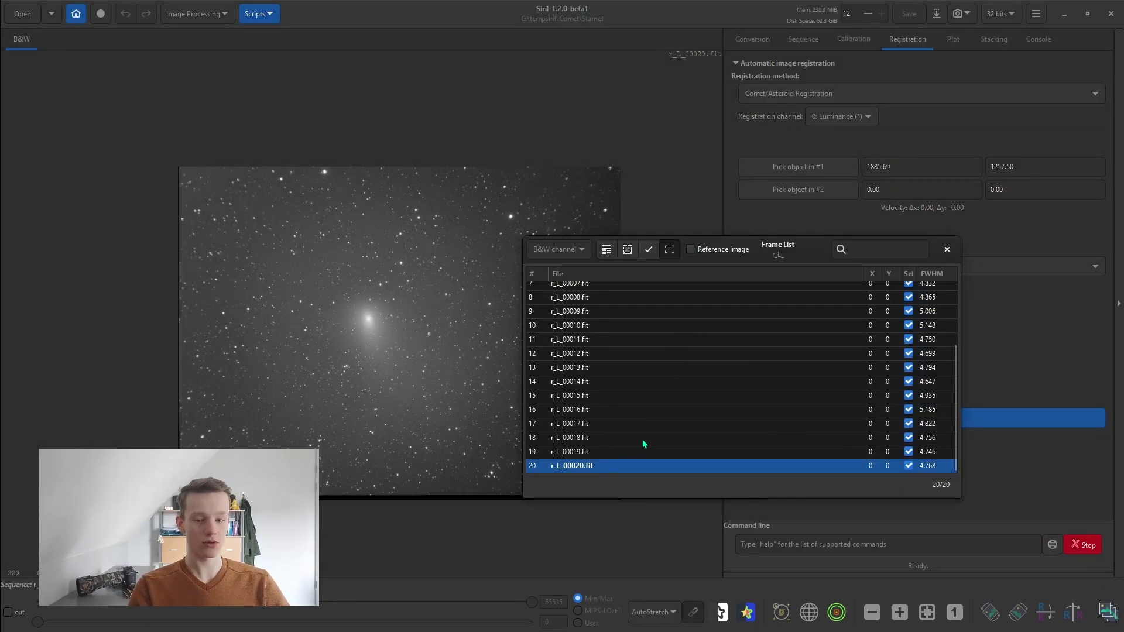
left_click(946, 249)
scroll(371, 319, "up", 10)
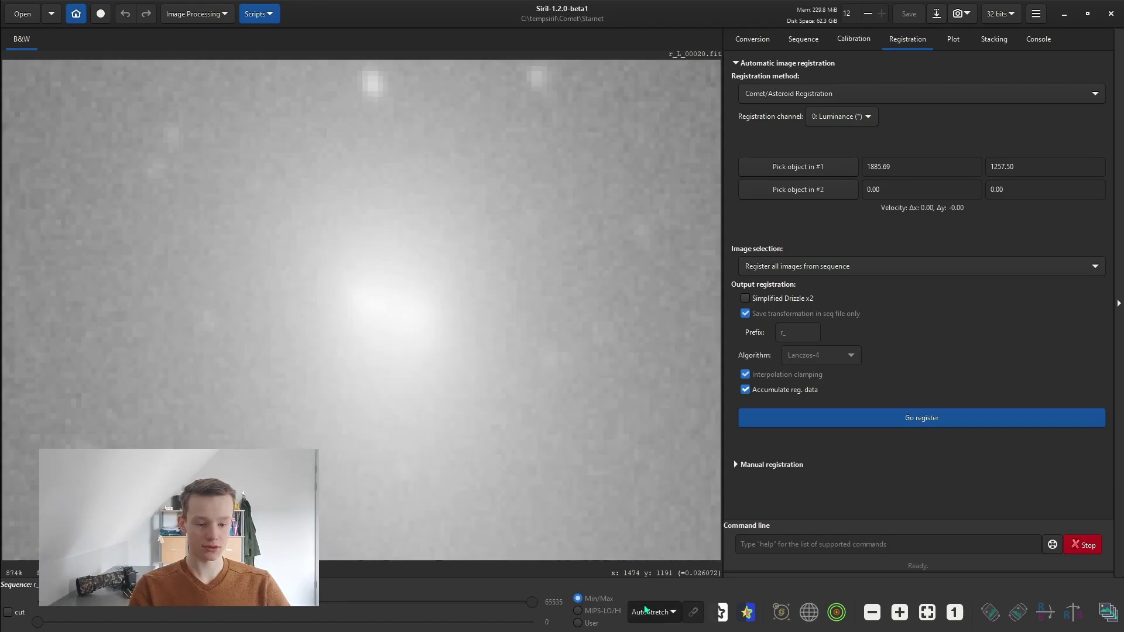
left_click(645, 610)
left_click(660, 484)
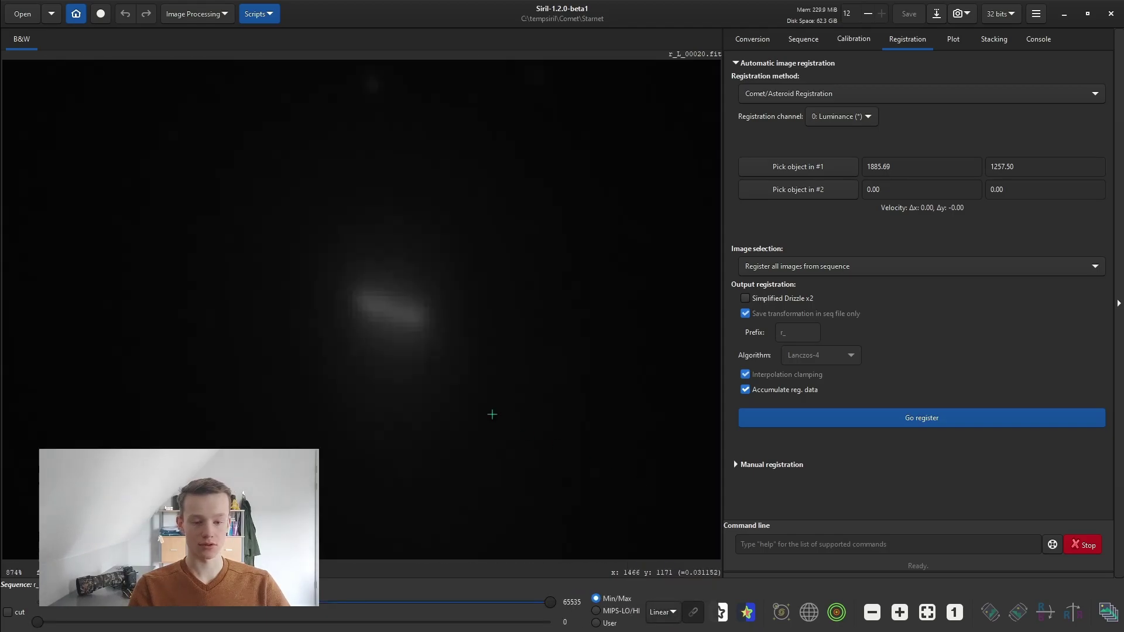
left_click_drag(353, 276, 440, 342)
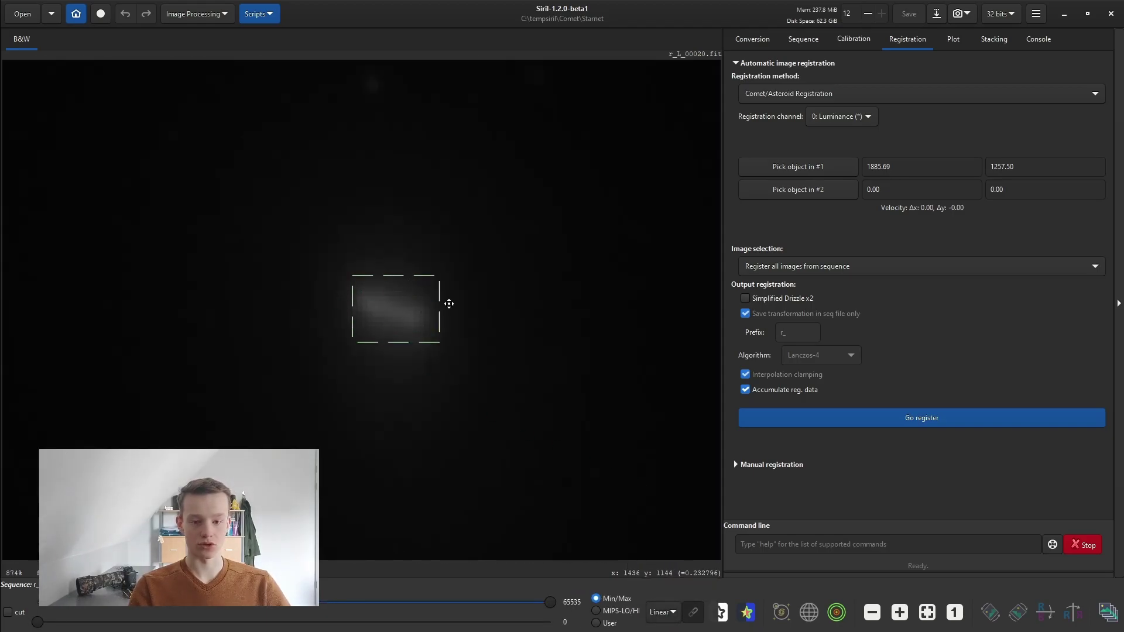
left_click(822, 189)
scroll(495, 235, "down", 9)
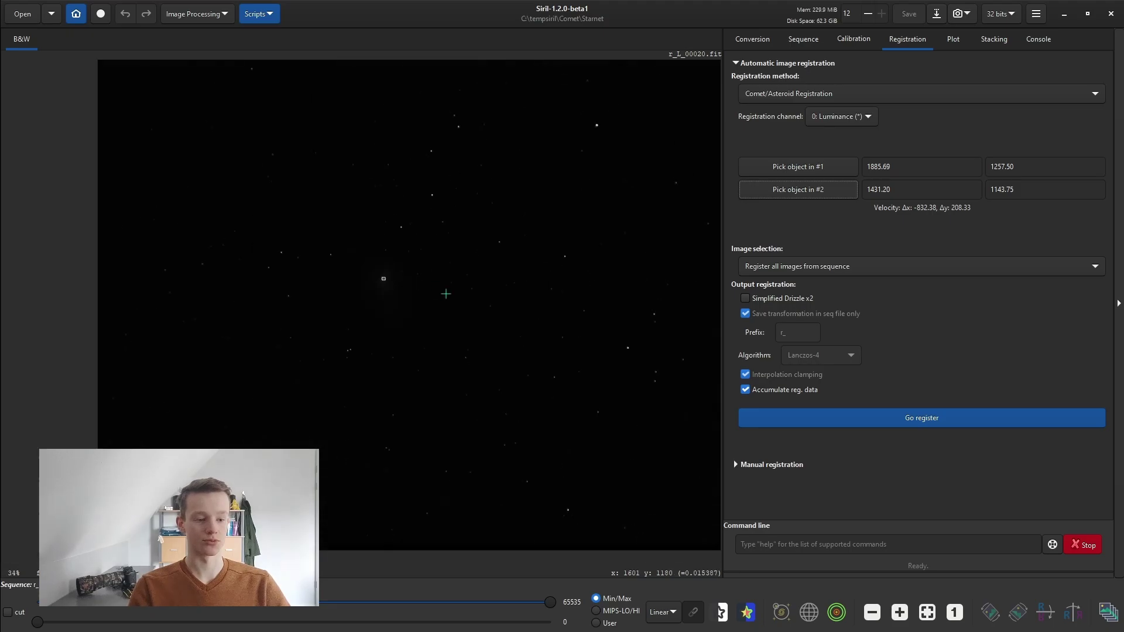
left_click(913, 422)
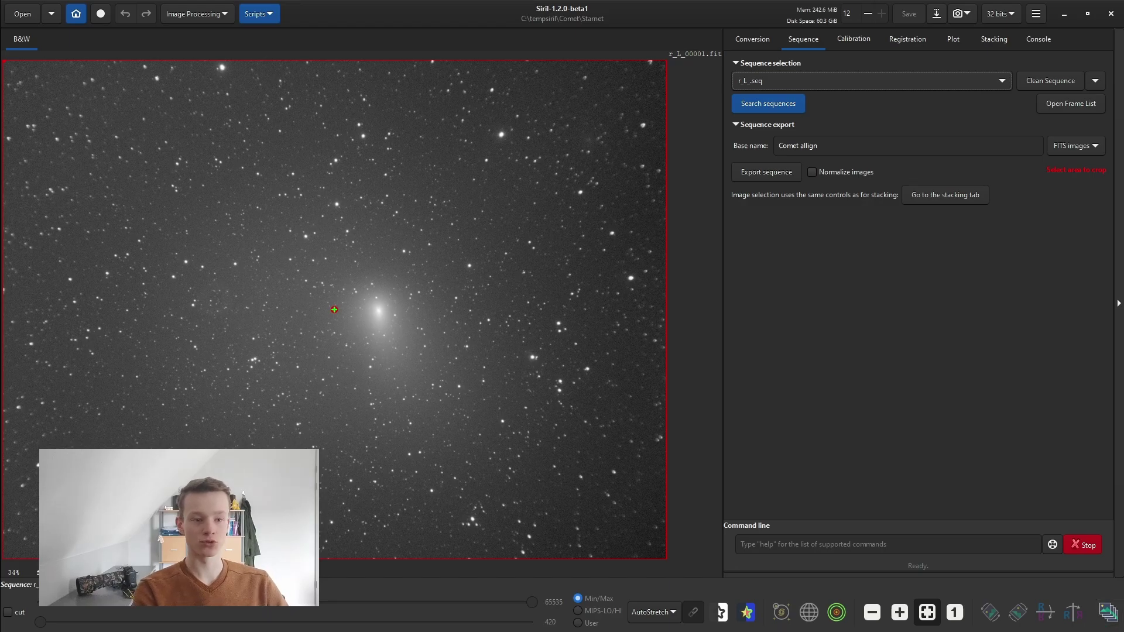
- Step through the comet-registered frames, confirming per-frame shifts up to X 454, Y -114
left_click(1108, 611)
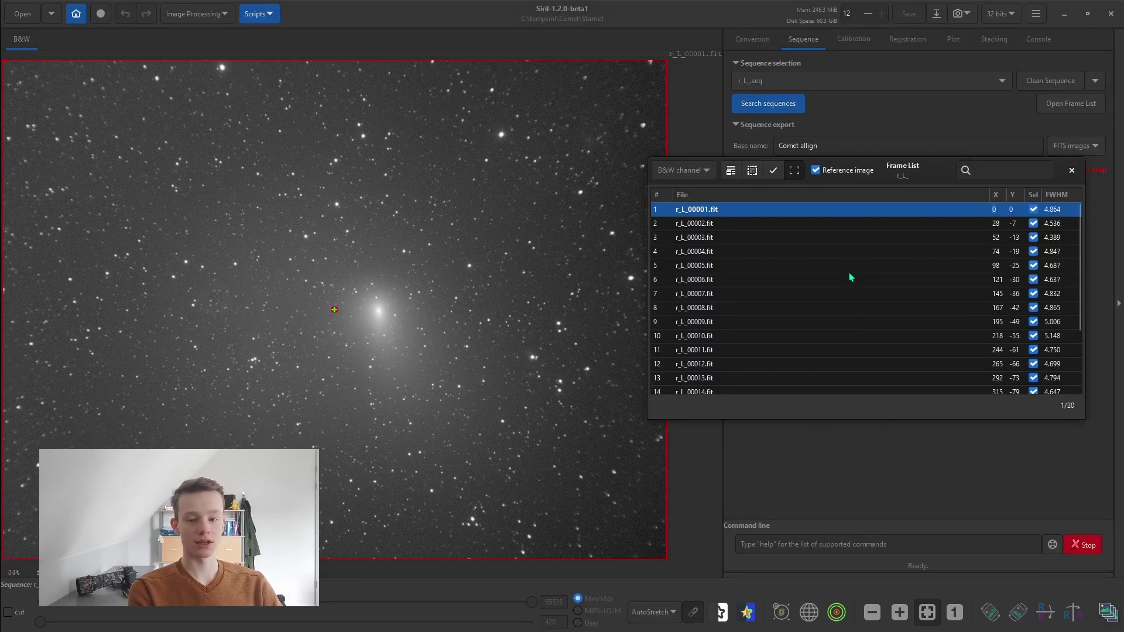
key("Down")
key("Down")
key("Down")
key("Down")
key("Down")
key("Down")
key("Down")
key("Down")
key("Down")
key("Down")
key("Down")
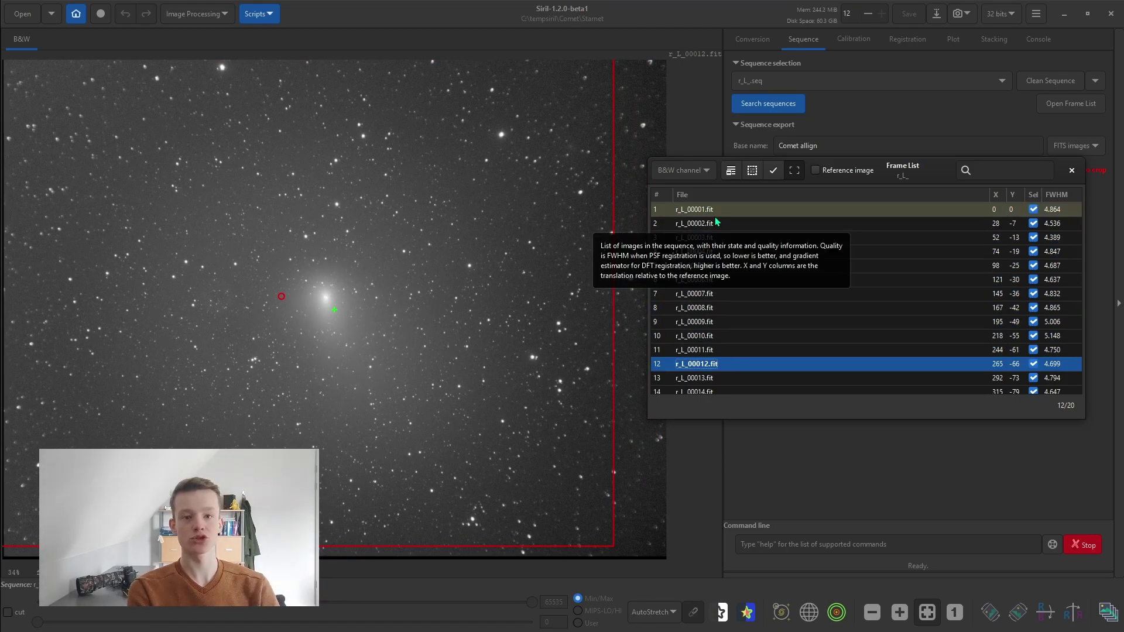
key("Down")
key("Down")
key("Down")
key("Down")
key("Down")
key("Down")
key("Down")
key("Down")
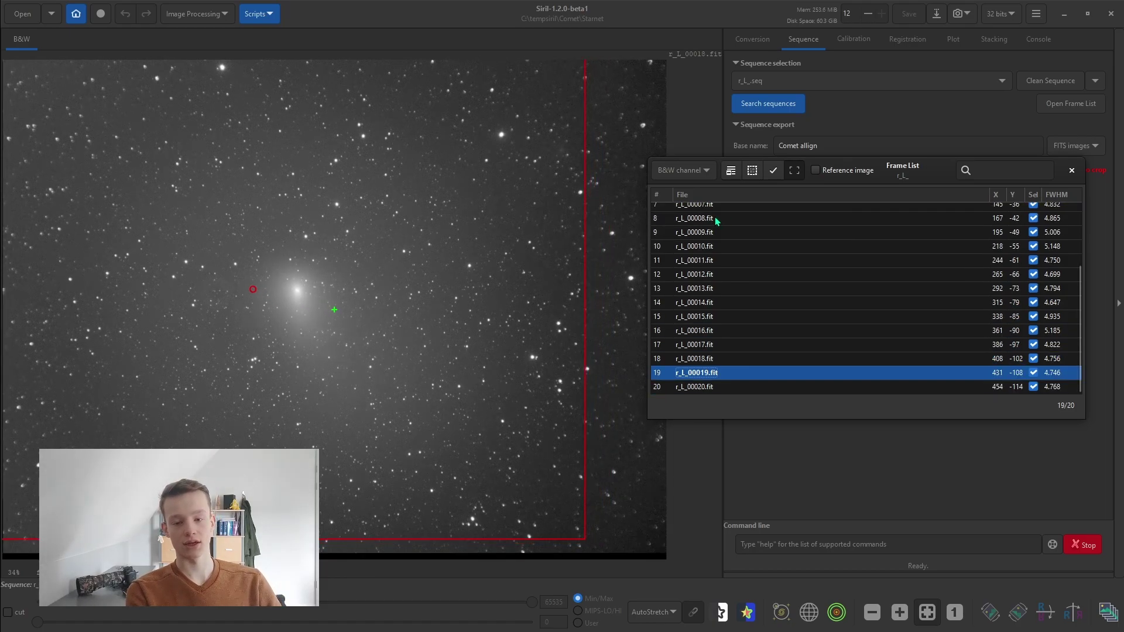
key("Up")
key("Up")
key("Up")
key("Up")
key("Up")
key("Up")
key("Up")
key("Up")
key("Up")
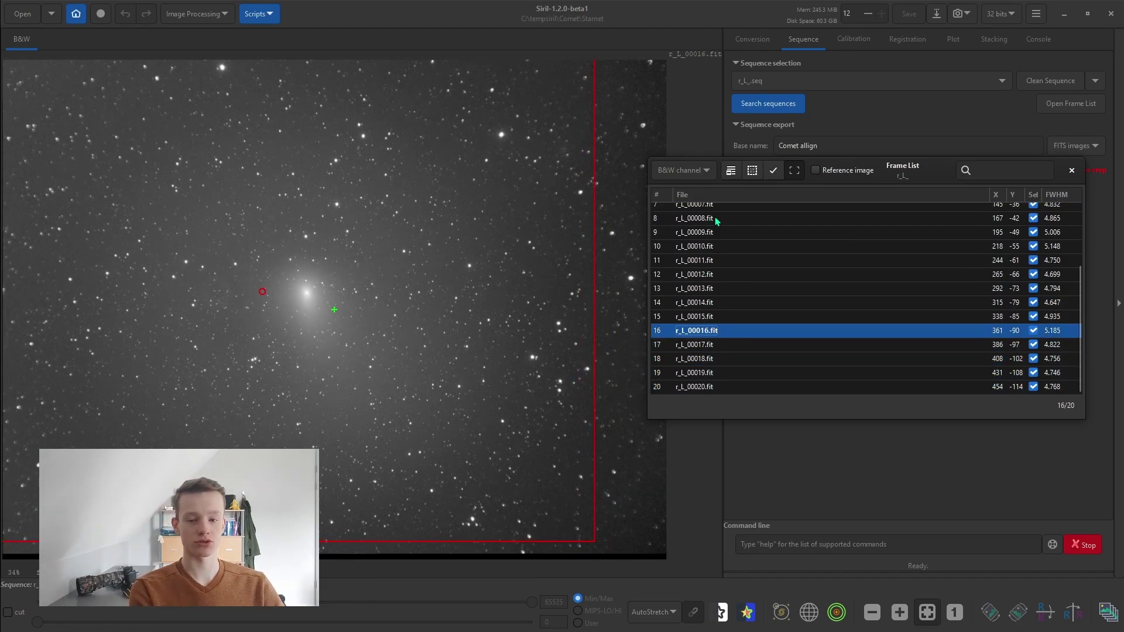
key("Up")
key("Up")
key("Up")
key("Up")
key("Up")
key("Up")
key("Up")
key("Up")
key("Up")
key("Up")
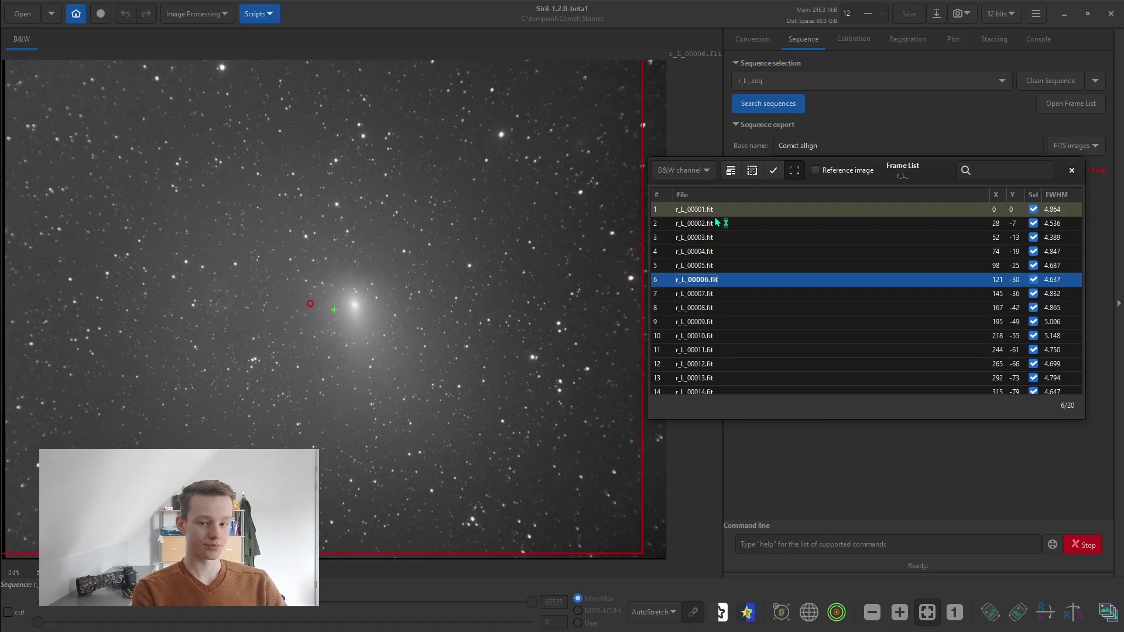
left_click(1072, 170)
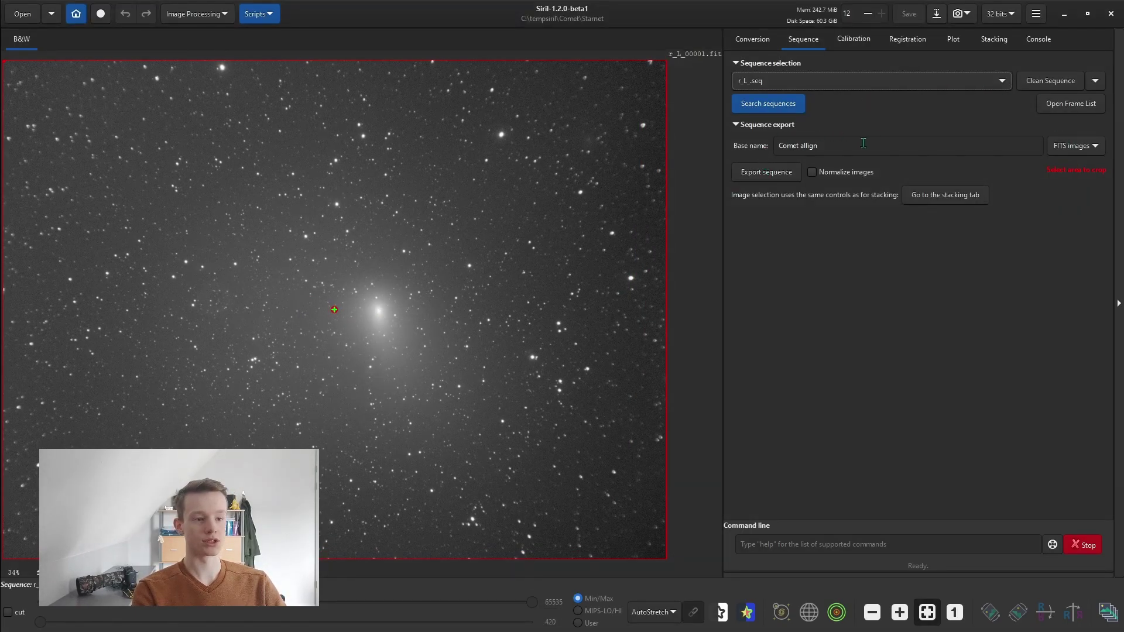
- Export the comet-aligned frames as FITS images with base name 'Comet allign'
left_click_drag(820, 146, 765, 148)
key("BackSpace")
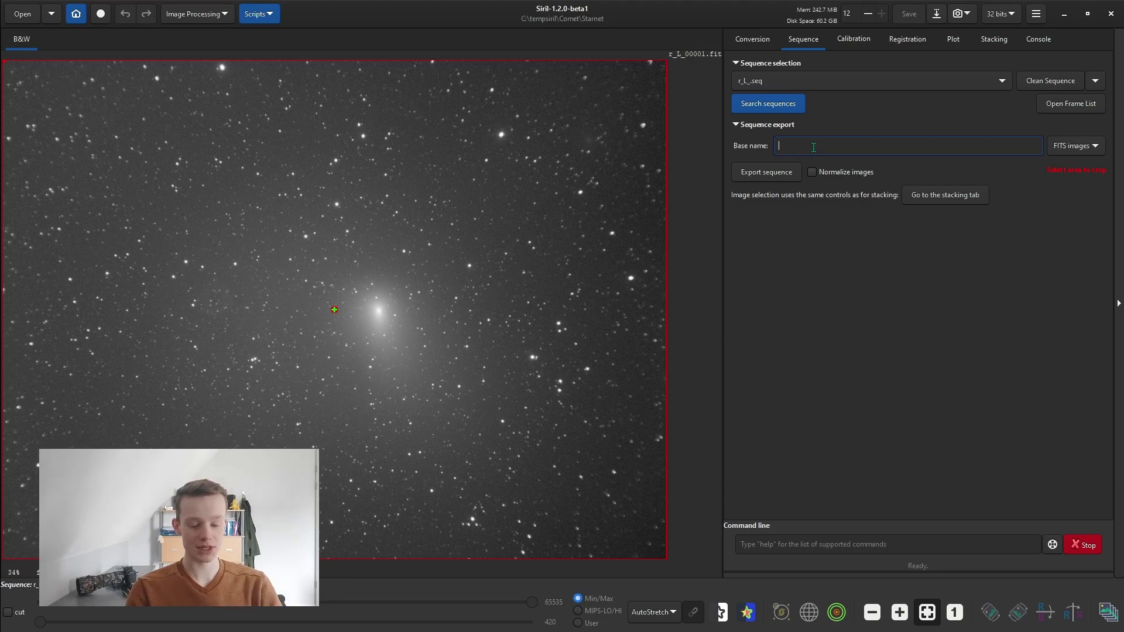
type("Comet allign")
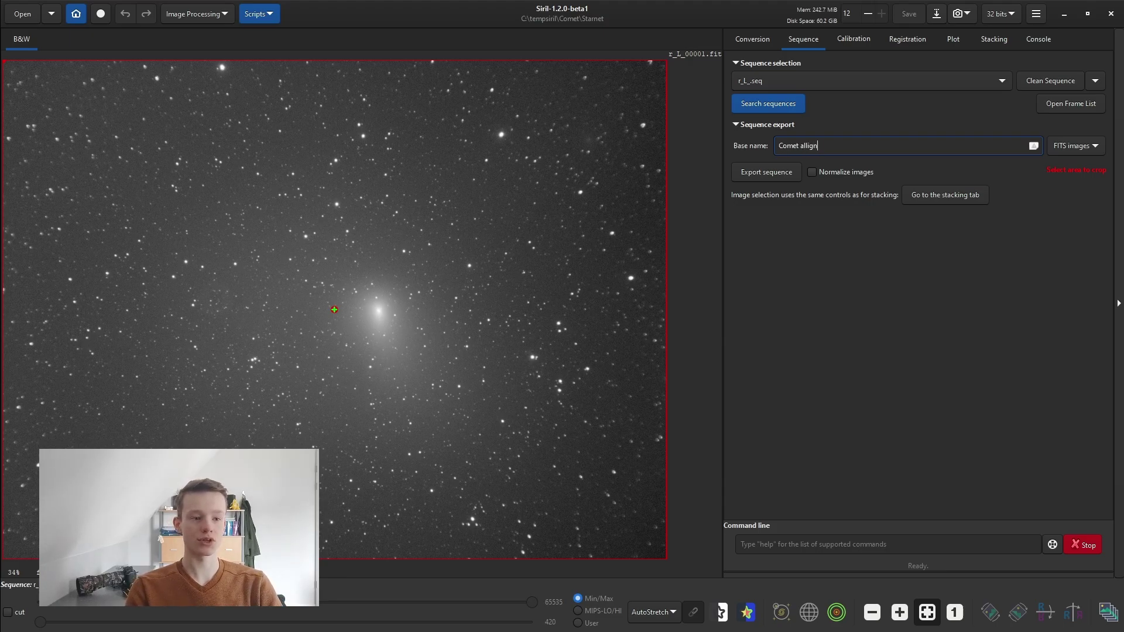
left_click(779, 173)
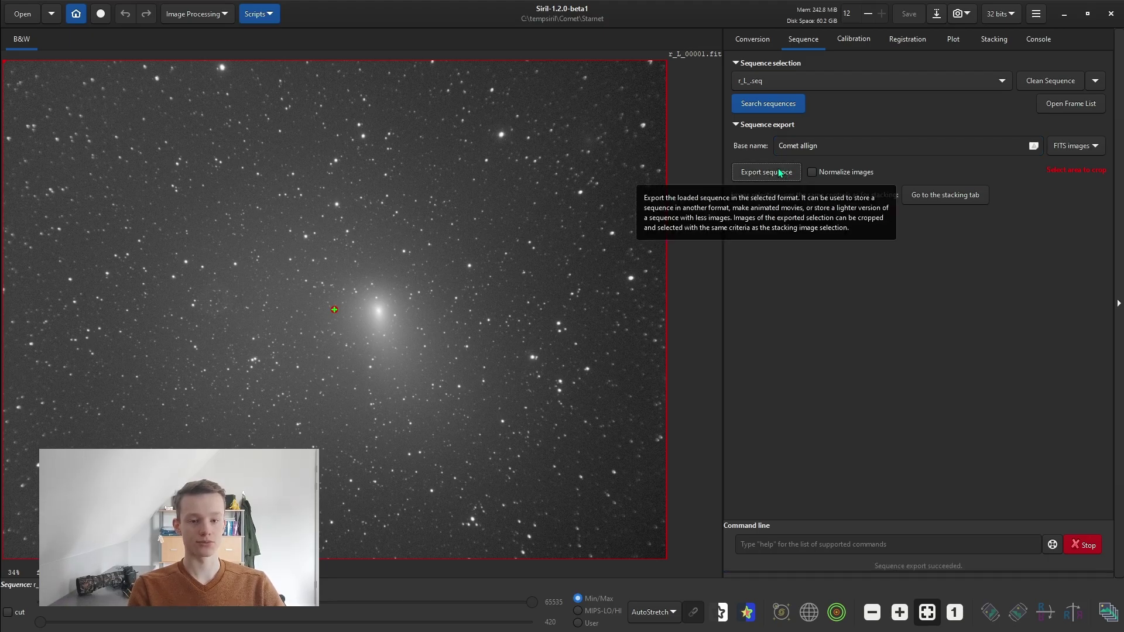
- Load the Comet allign_ sequence and step through its frames down to frame 11
left_click(768, 111)
left_click(766, 85)
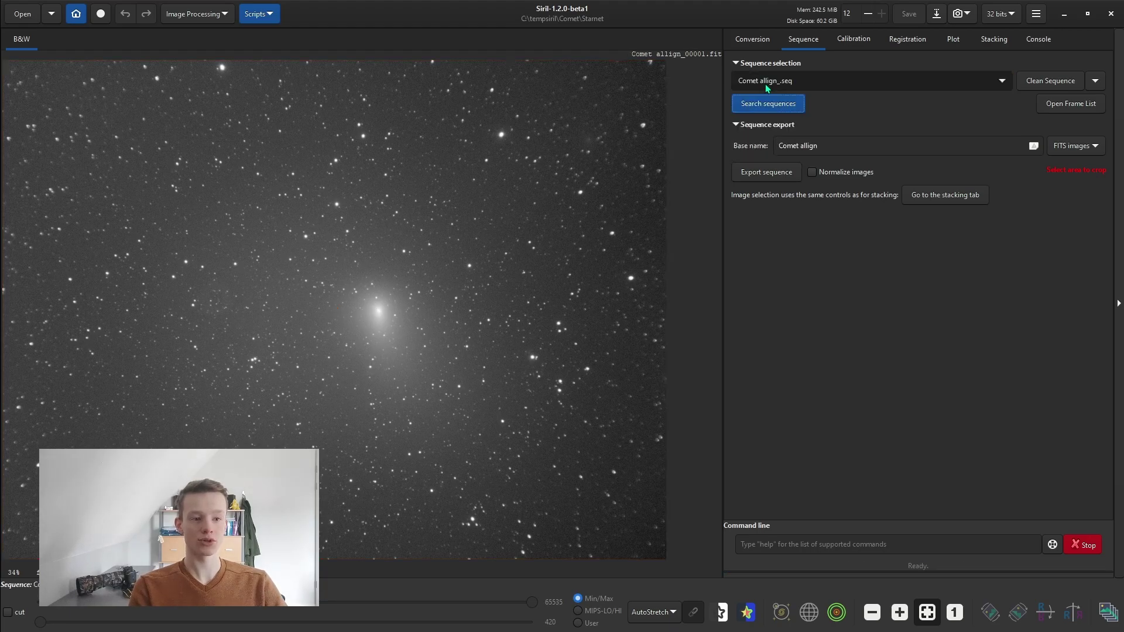
left_click(1105, 612)
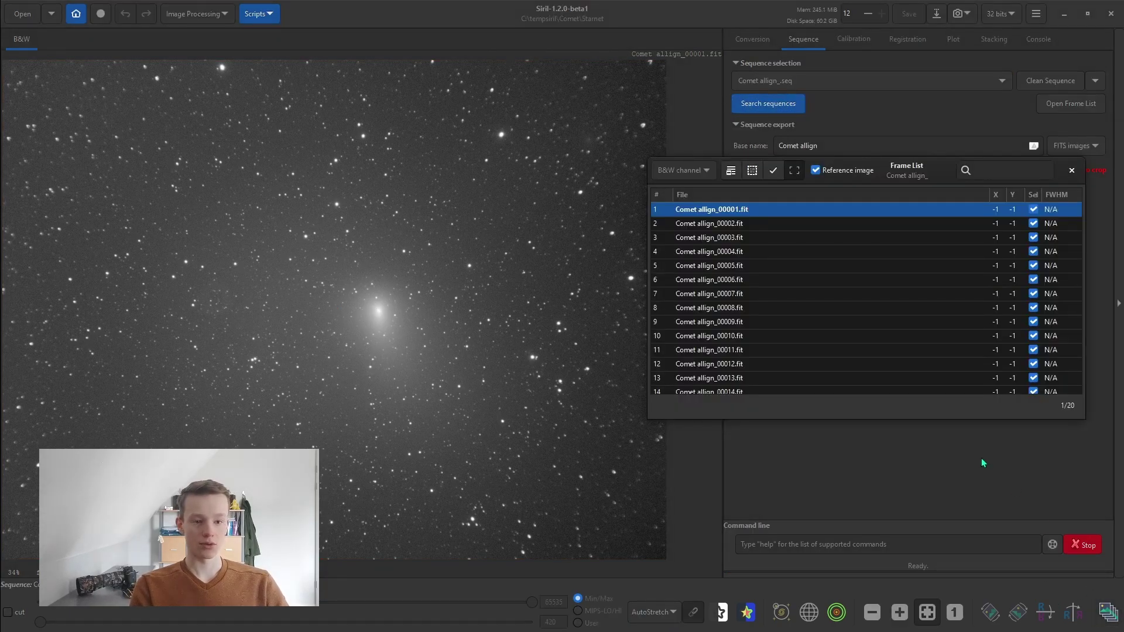
key("Down")
key("Down")
key("Down")
key("Down")
key("Down")
key("Down")
key("Down")
key("Down")
key("Down")
key("Down")
key("Down")
key("Down")
key("Down")
key("Down")
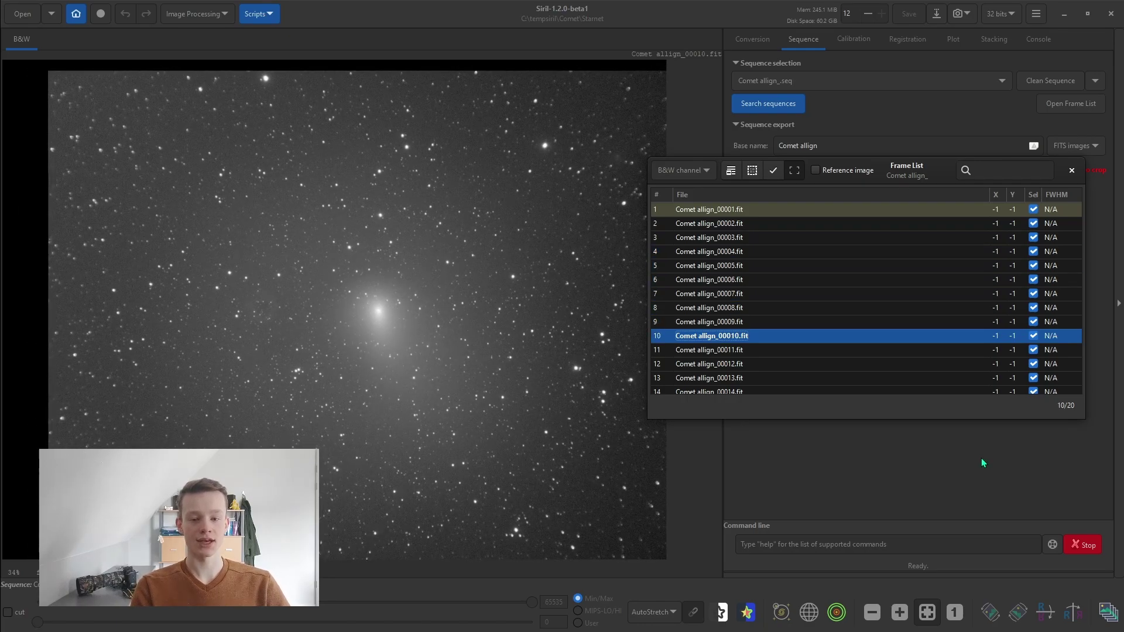
key("Down")
key("Down")
key("Down")
key("Down")
key("Down")
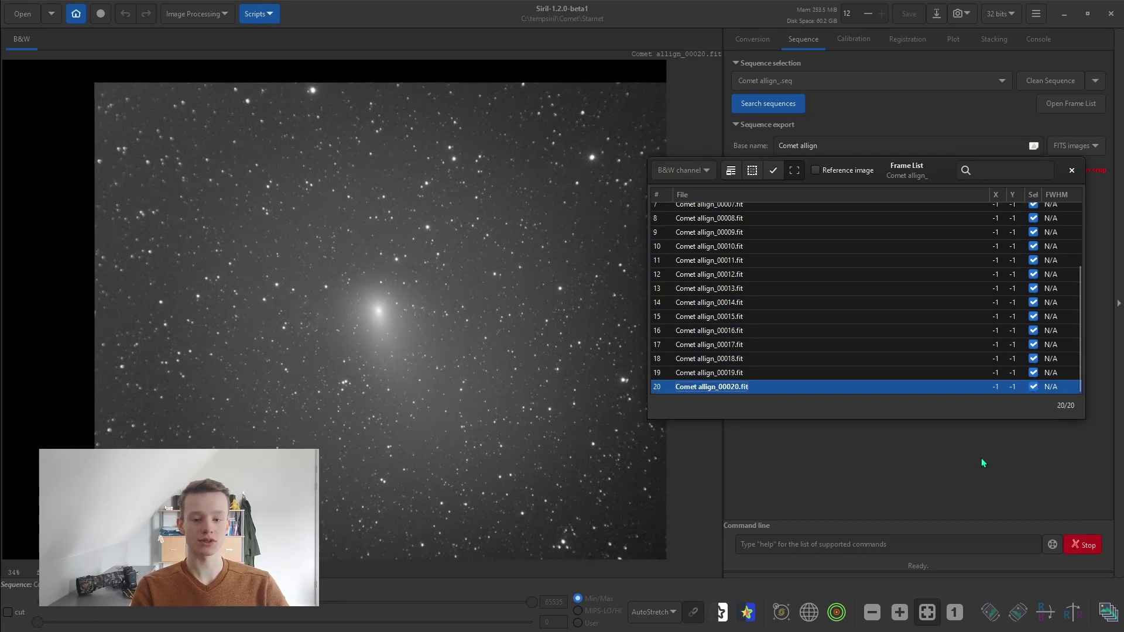
key("Up")
key("Up")
key("Up")
key("Up")
key("Up")
key("Up")
key("Up")
key("Up")
key("Up")
key("Up")
key("Up")
key("Up")
key("Up")
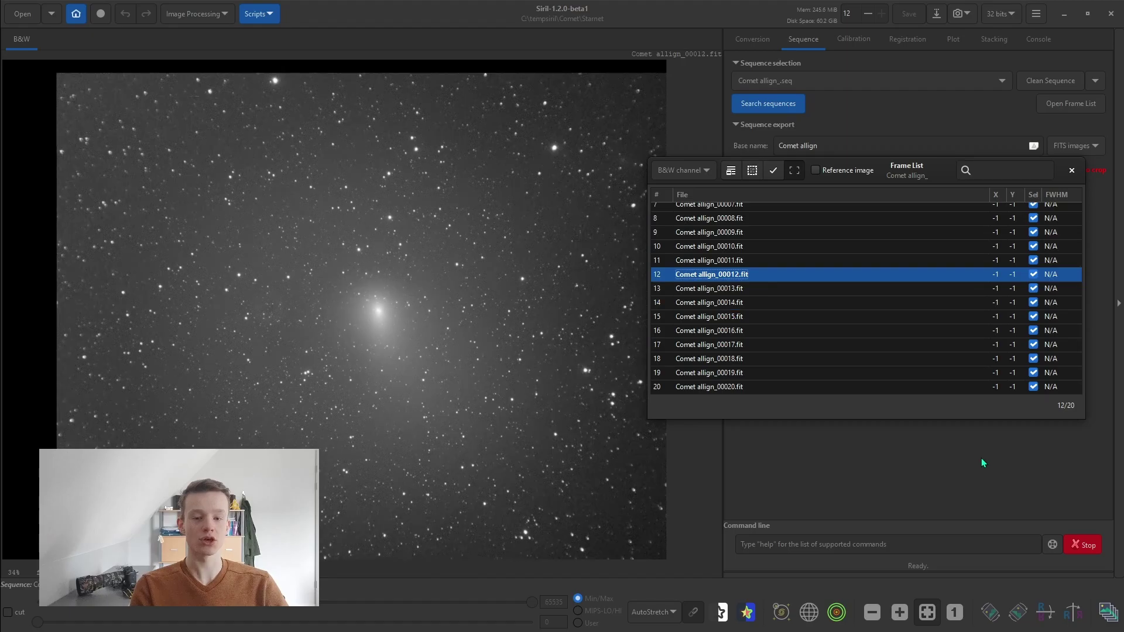
key("Up")
key("Up")
key("Up")
key("Up")
key("Up")
key("Up")
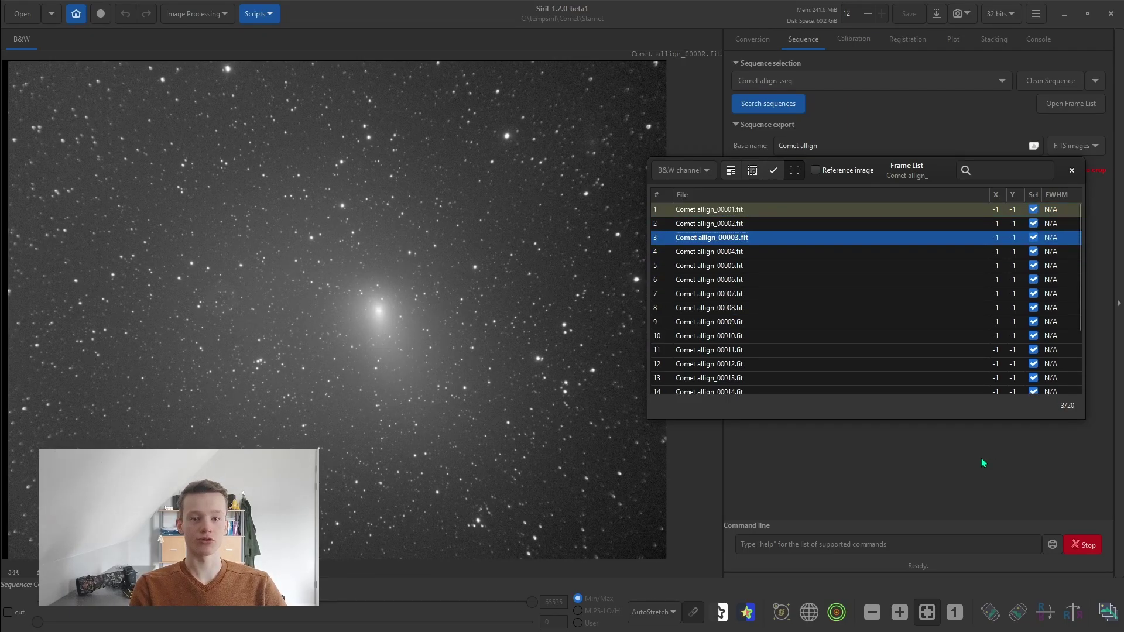
key("Down")
key("Down")
key("Down")
key("Down")
key("Down")
key("Down")
key("Down")
key("Down")
key("Down")
key("Down")
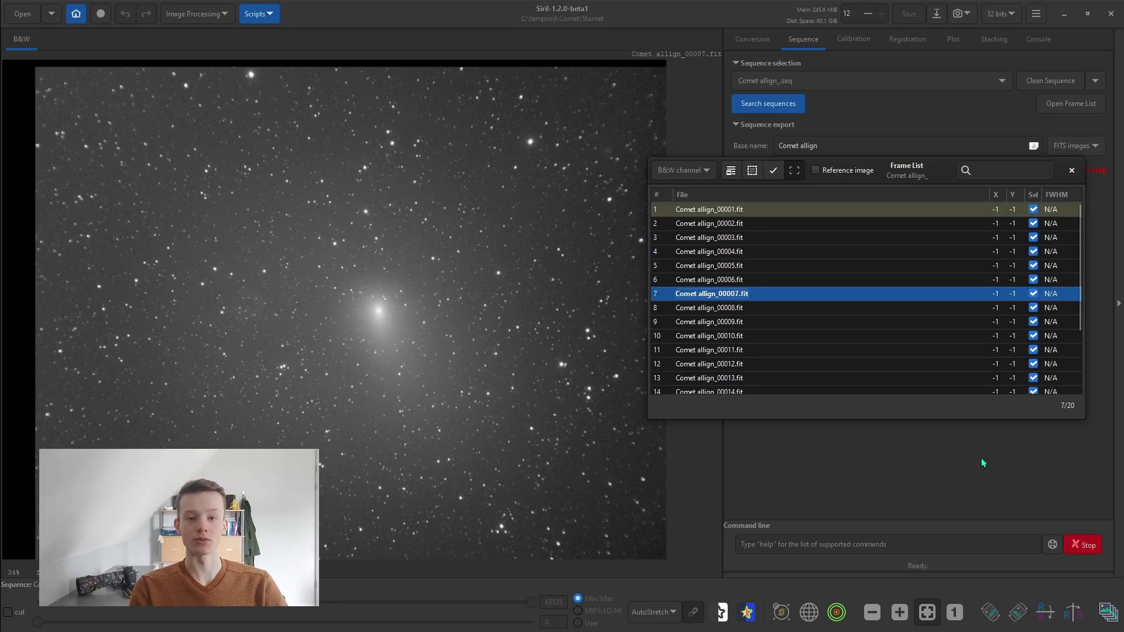
key("Down")
key("Down")
key("Down")
key("Down")
key("Down")
key("Down")
key("Down")
key("Down")
key("Down")
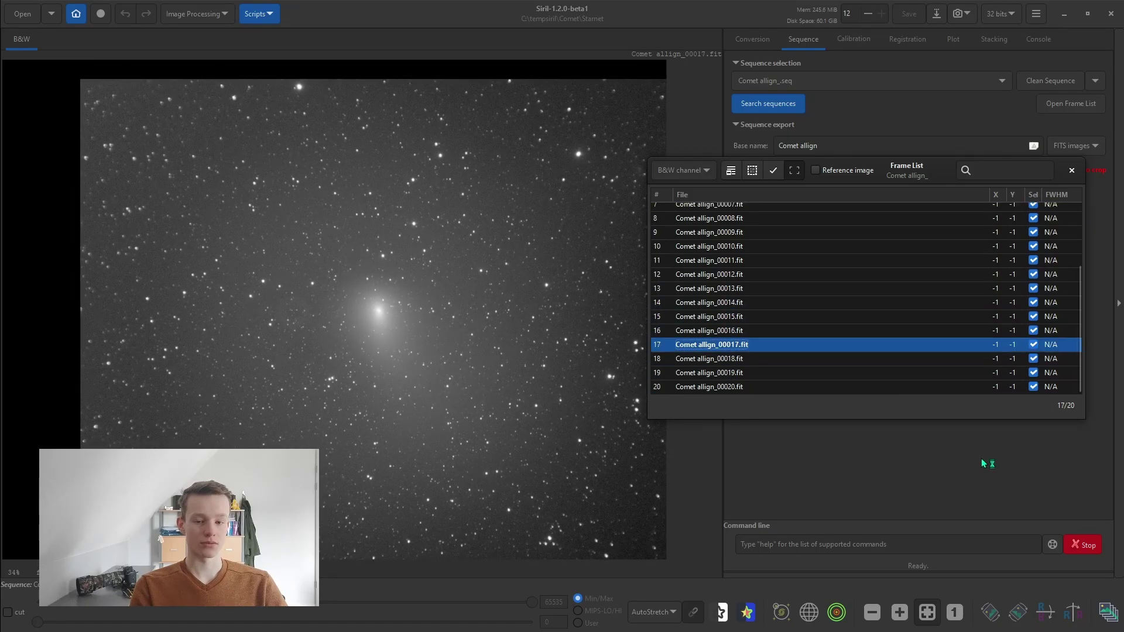
left_click(1072, 170)
- Jump to frame 14 and continue through to the final frame, Comet allign_00020.fit
left_click(1071, 104)
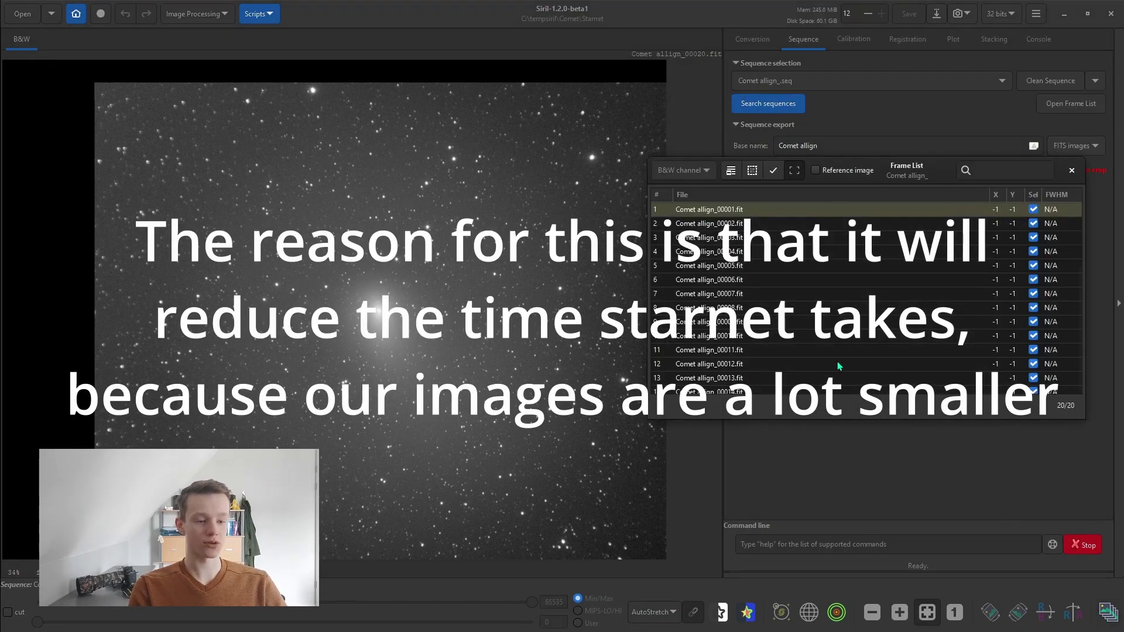
left_click(787, 391)
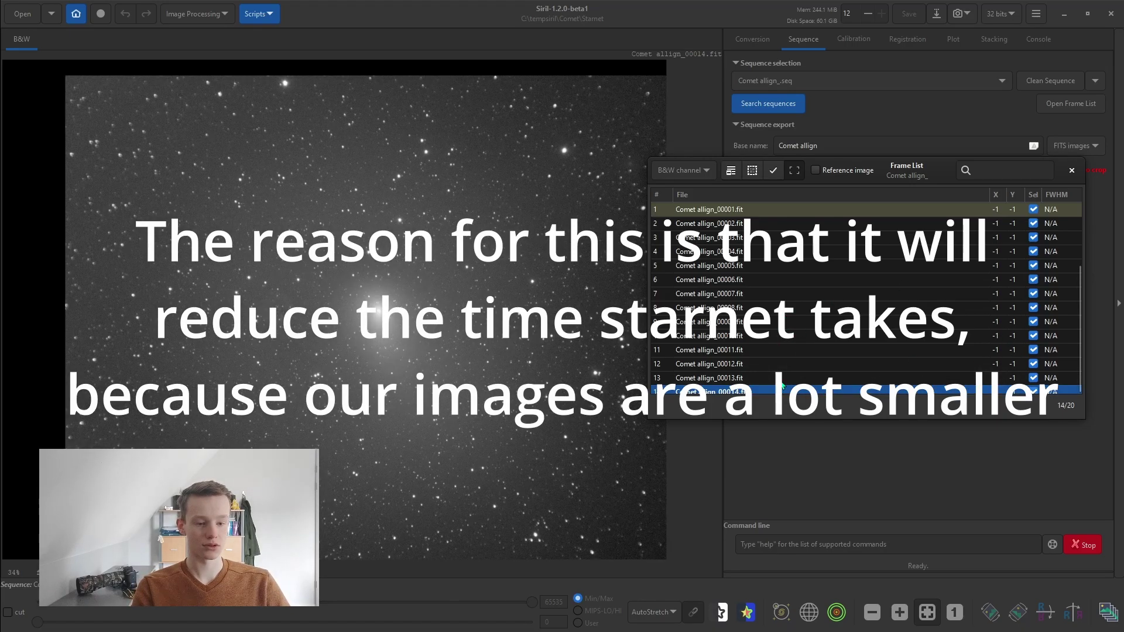
key("Down")
key("Down")
key("Down")
key("Down")
key("Down")
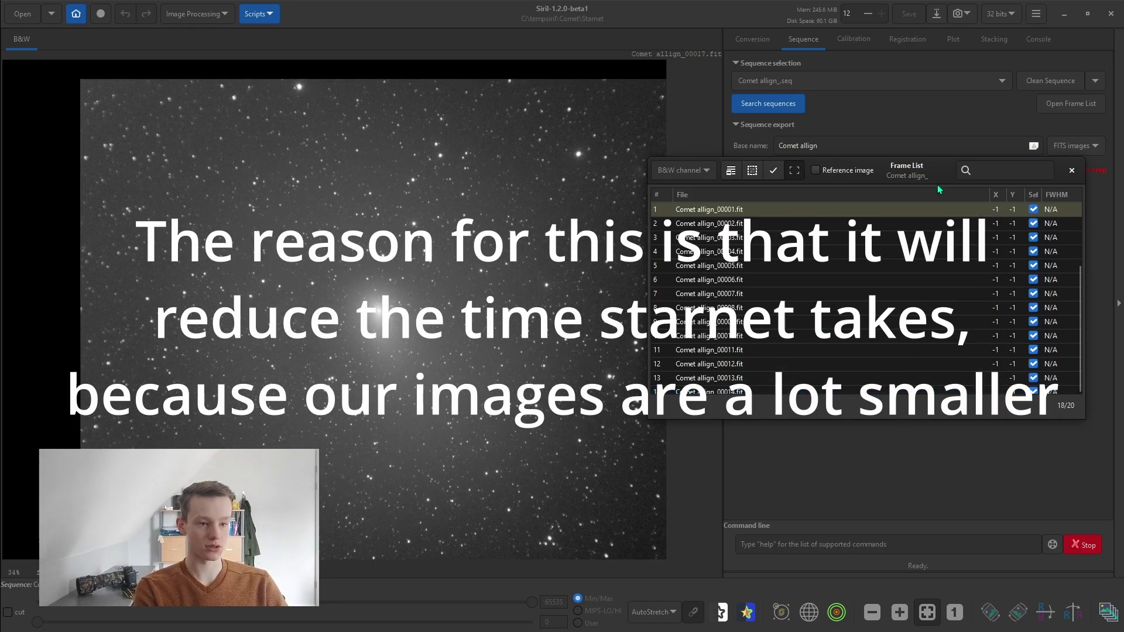
key("Down")
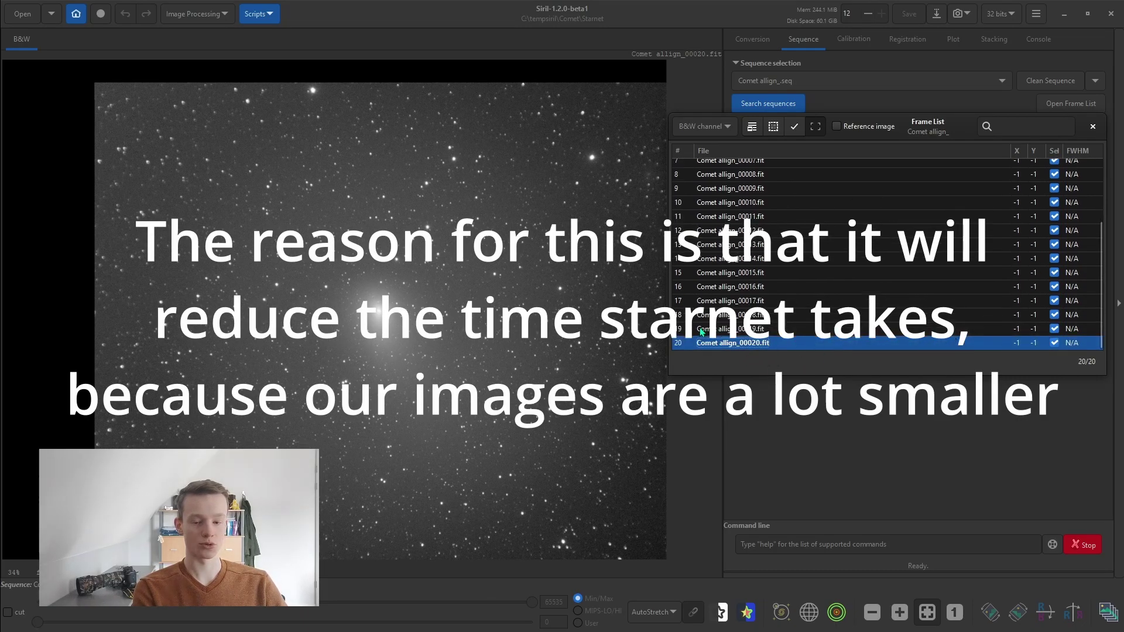
- Crop all comet-aligned frames to an area around the comet, creating cropped_Comet allign_
left_click(1094, 127)
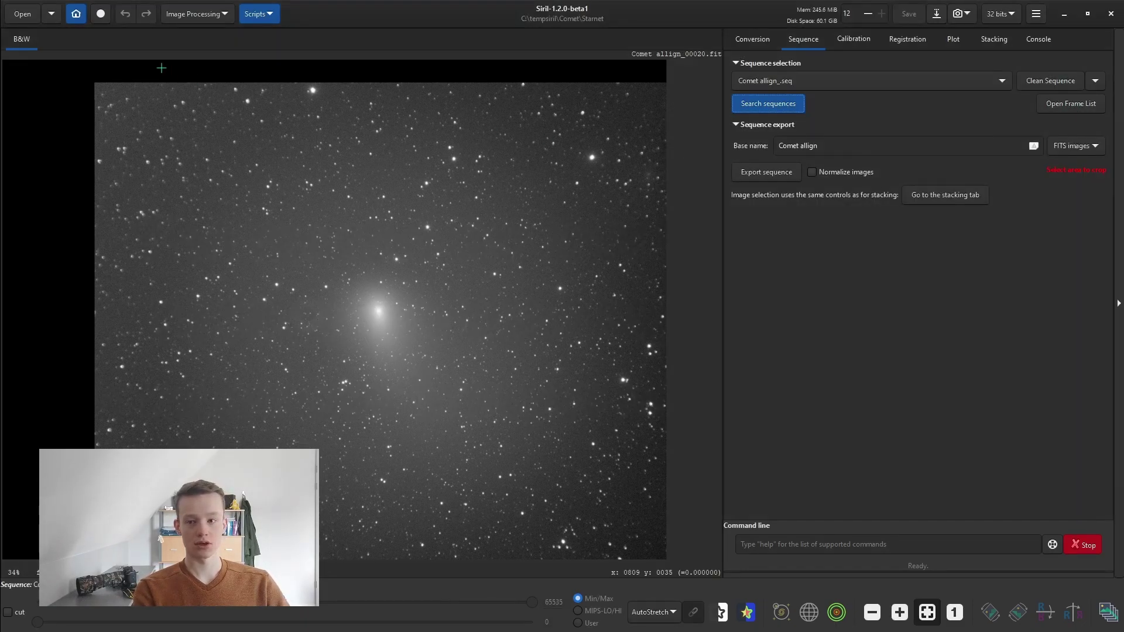
left_click_drag(108, 93, 638, 528)
left_click_drag(468, 417, 474, 430)
right_click(441, 401)
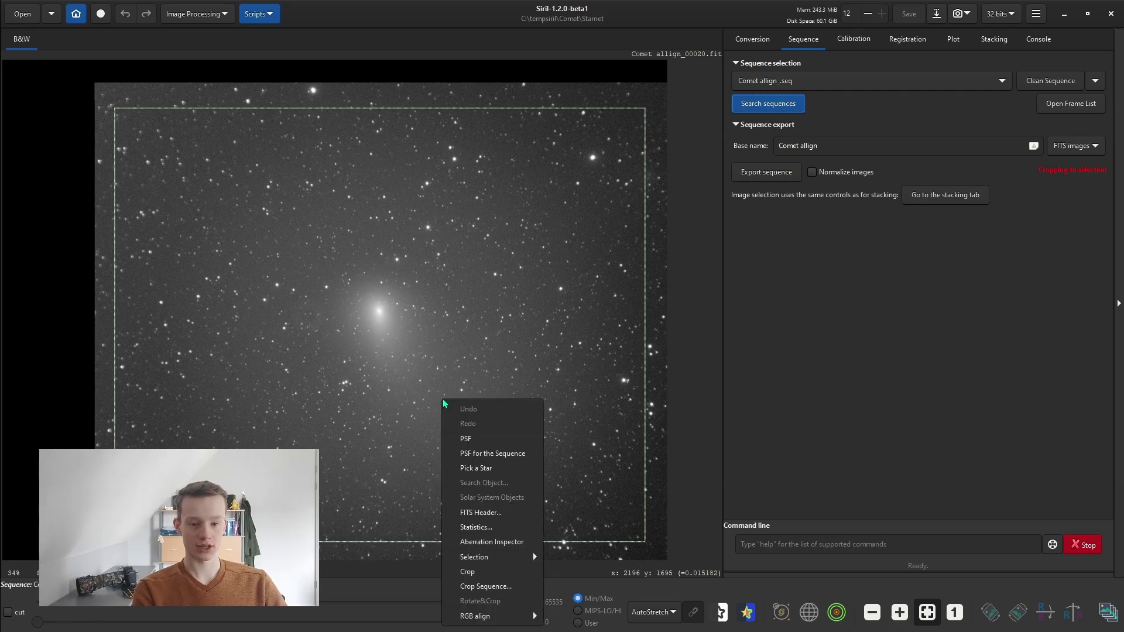
left_click(484, 590)
left_click(652, 375)
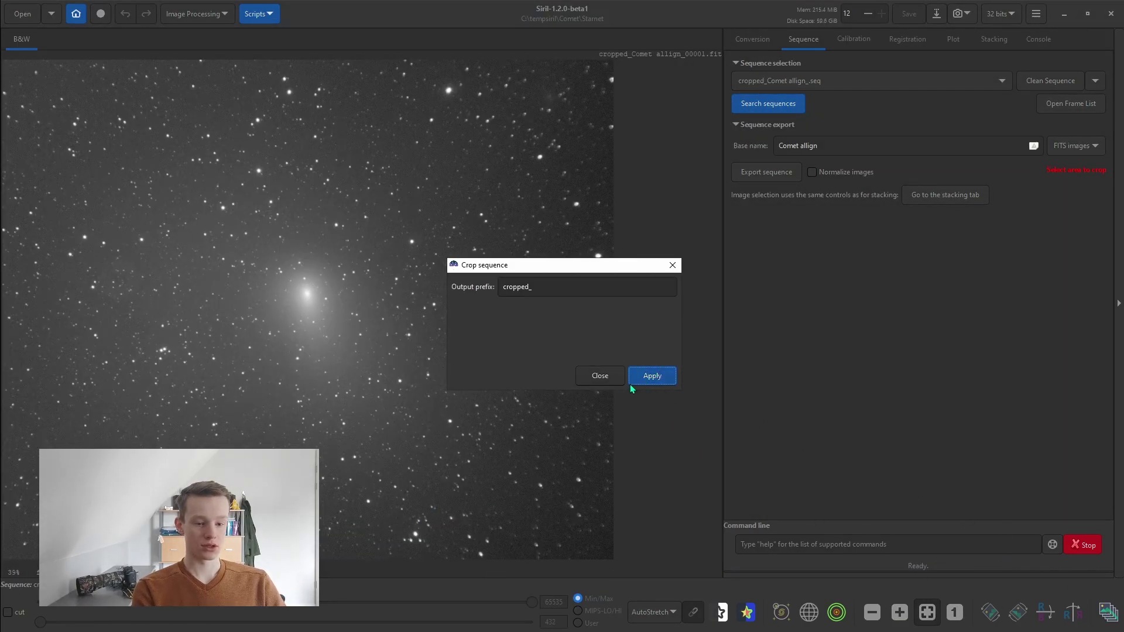
left_click(585, 375)
- Step through the cropped frames in the Frame List, then close it
left_click(1108, 612)
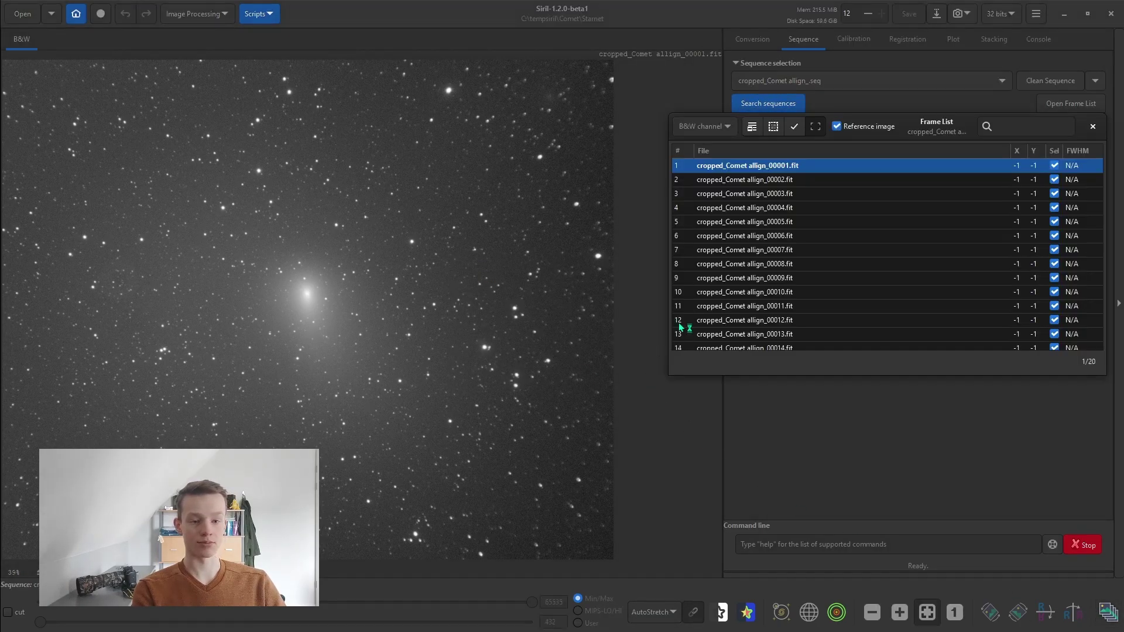
key("Down")
key("Down")
key("Down")
key("Down")
key("Down")
key("Down")
key("Down")
key("Down")
key("Down")
key("Down")
key("Down")
key("Down")
key("Down")
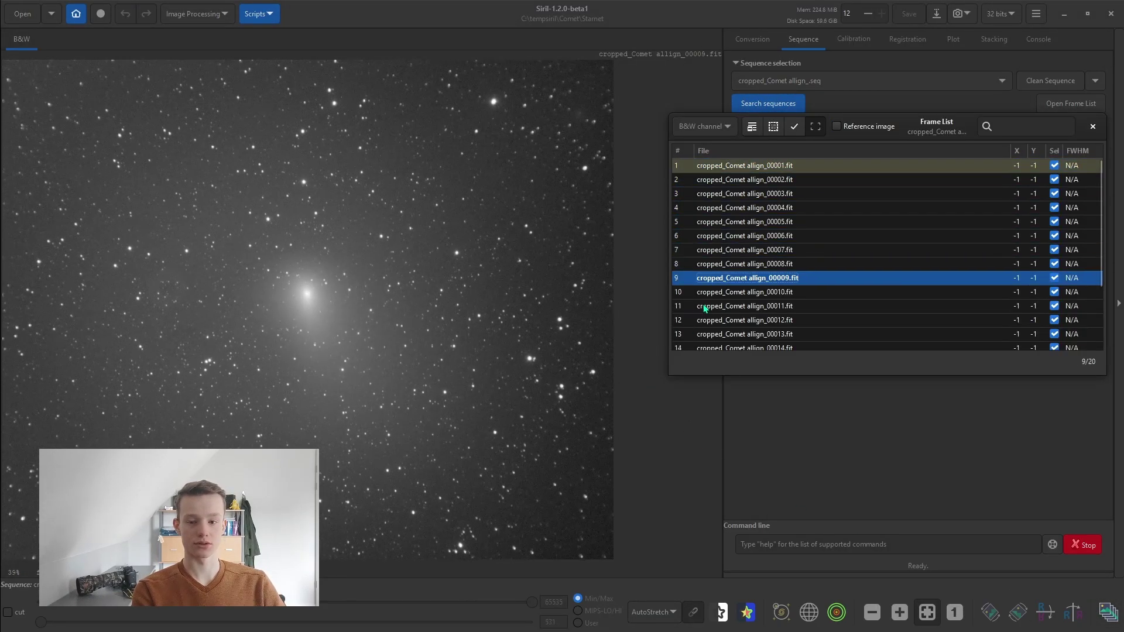
key("Down")
key("Down")
key("Down")
key("Down")
key("Down")
key("Down")
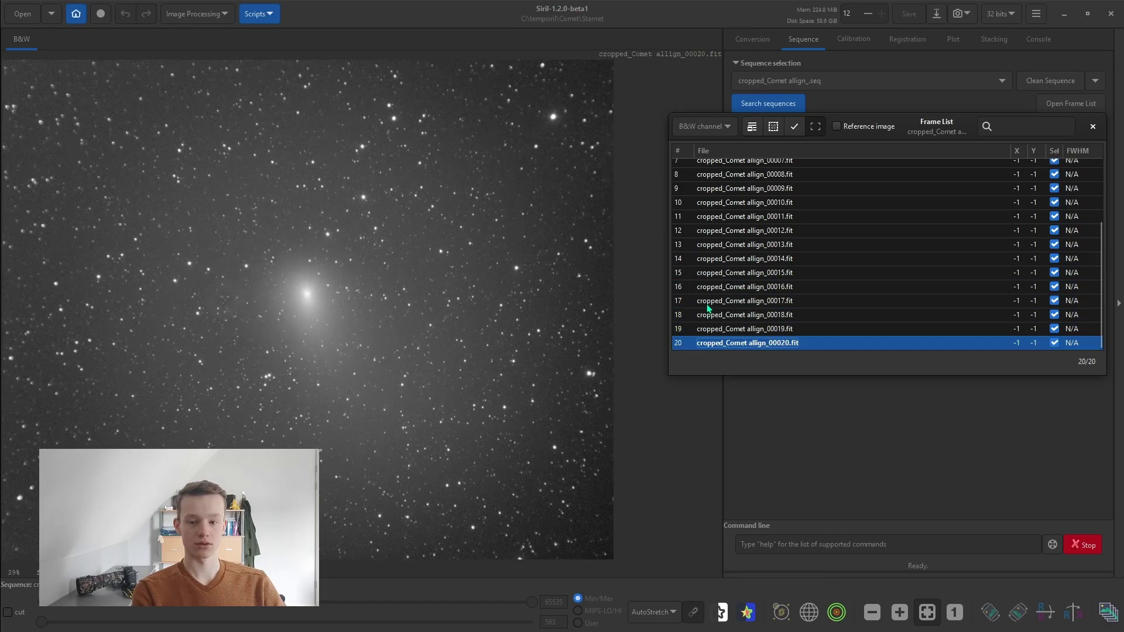
left_click(1092, 126)
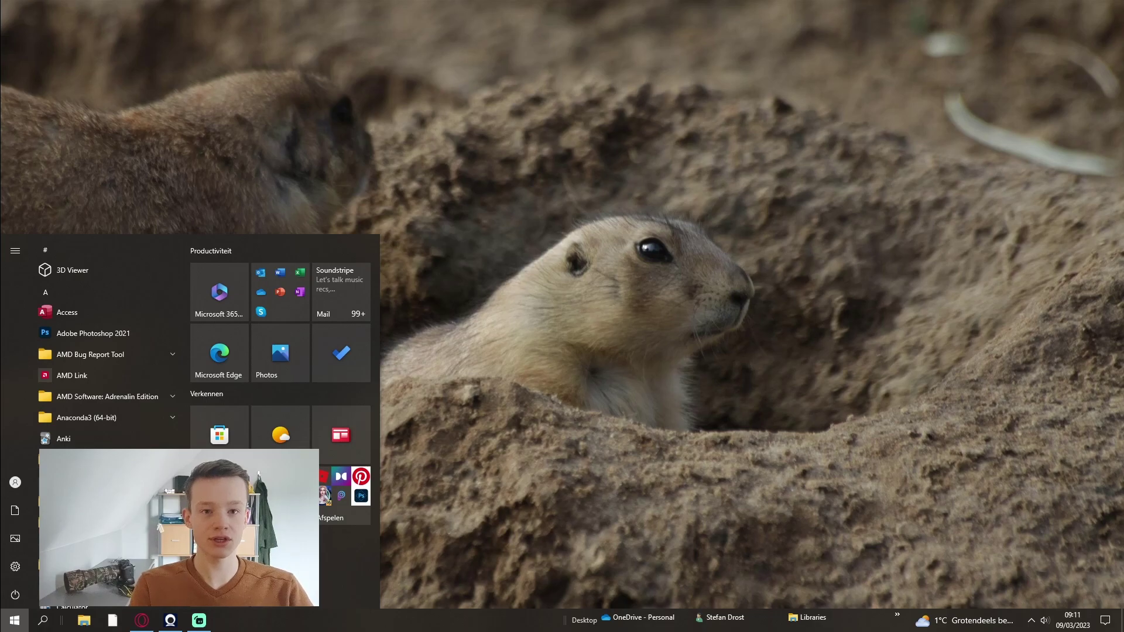
- Launch Command Prompt from the Start search and move its window to the right
type("cmd")
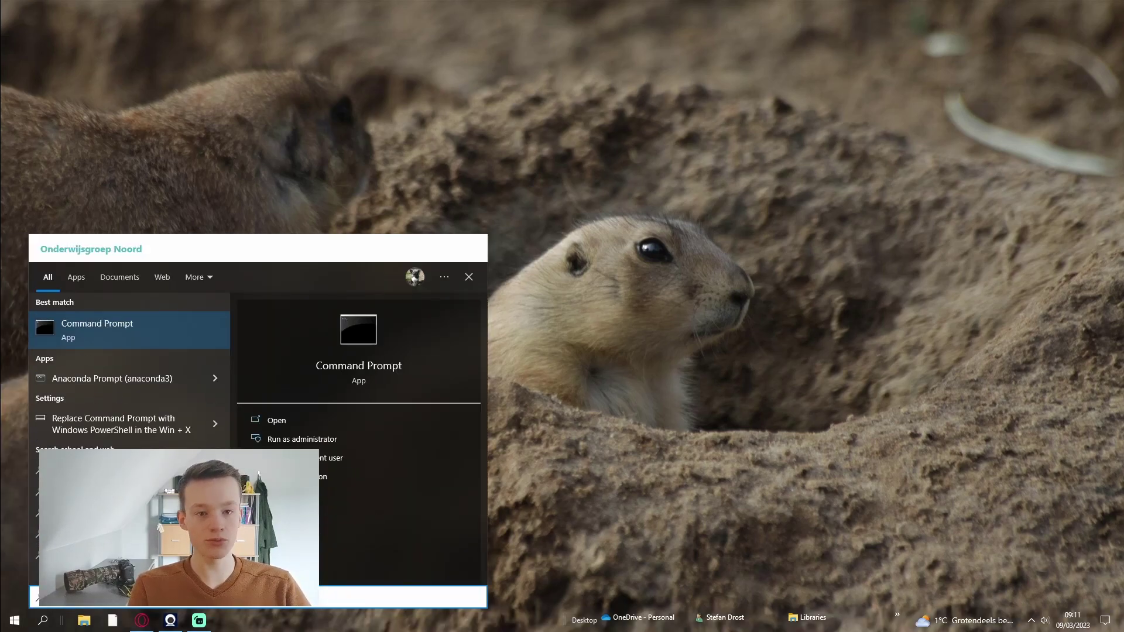
key("Return")
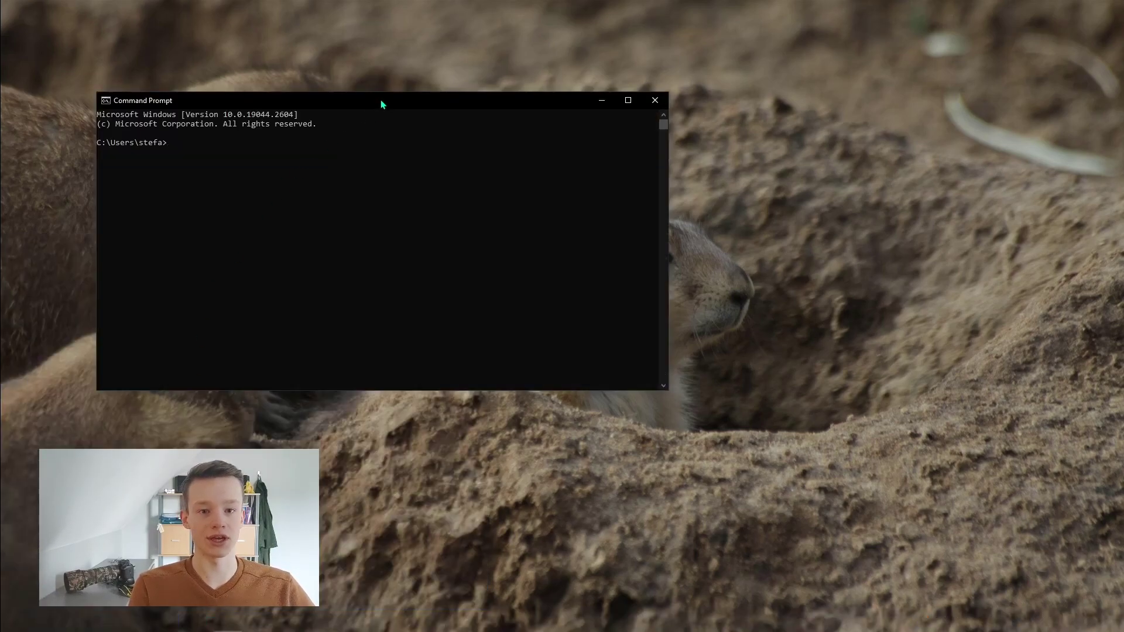
left_click_drag(381, 104, 590, 109)
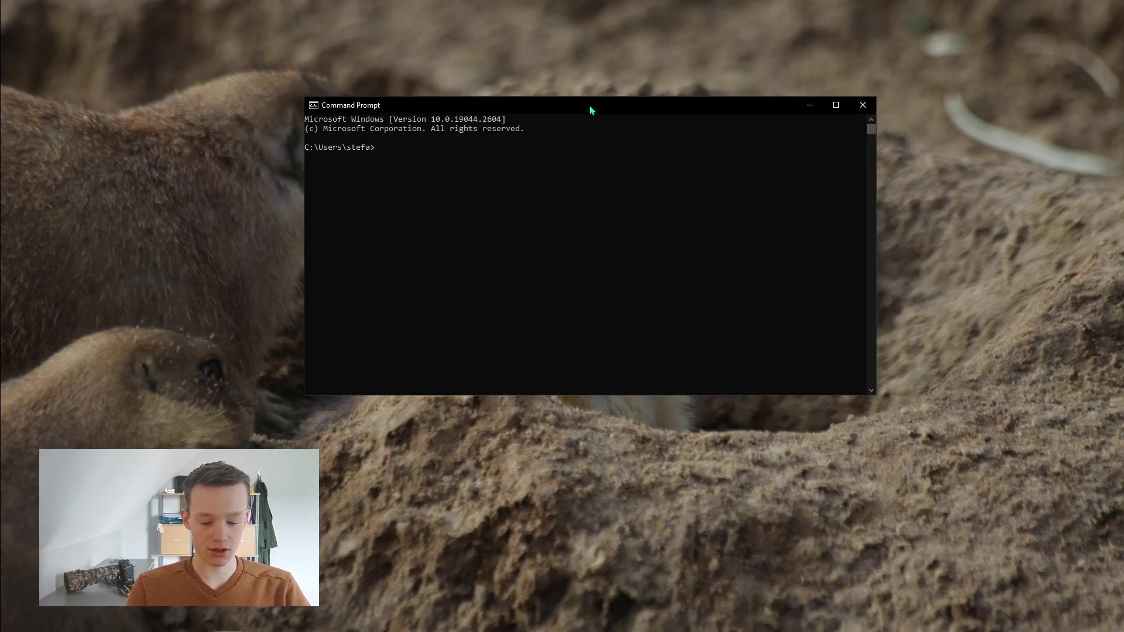
- Paste the command "C:\Program Files\Siril\bin\siril.exe" >nul into the prompt
type("\"C:\\Program Files\\Siril\\bin\\siril.exe\" >nul")
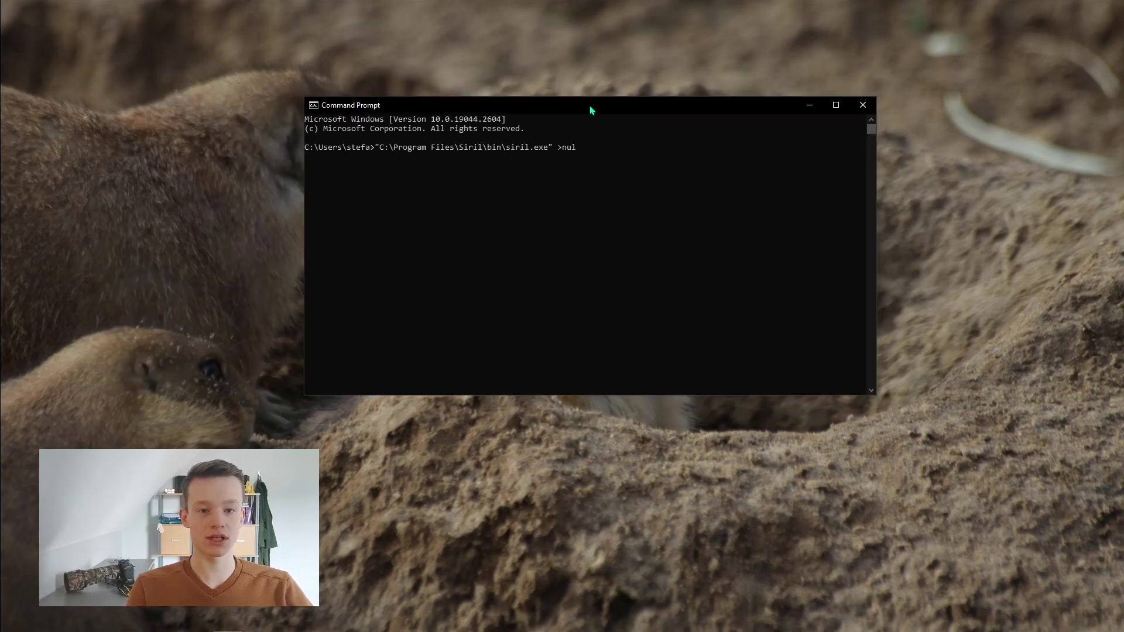
left_click_drag(597, 156, 469, 154)
left_click(452, 166)
left_click(578, 147)
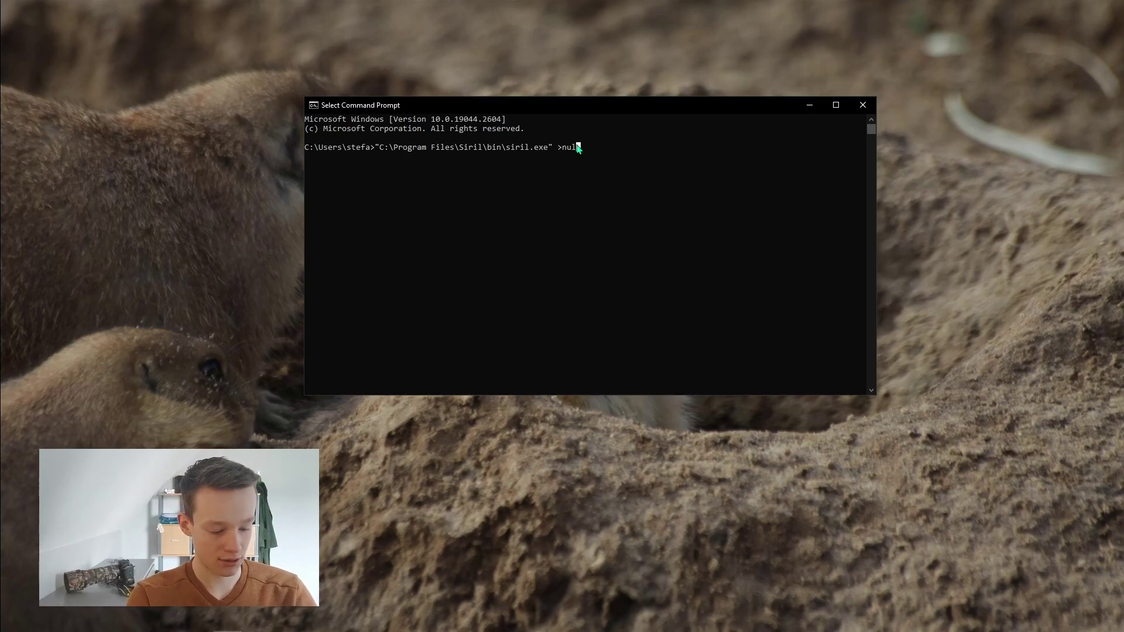
key("Escape")
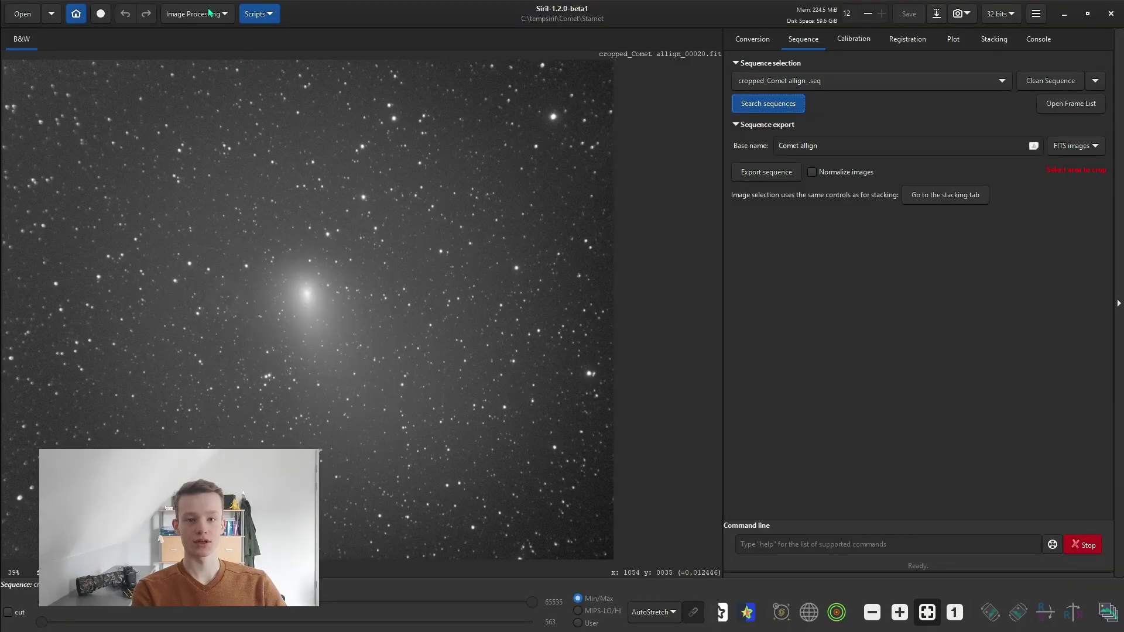
- Run StarNet star removal on the whole sequence with Pre-stretch on and star mask off
left_click(204, 14)
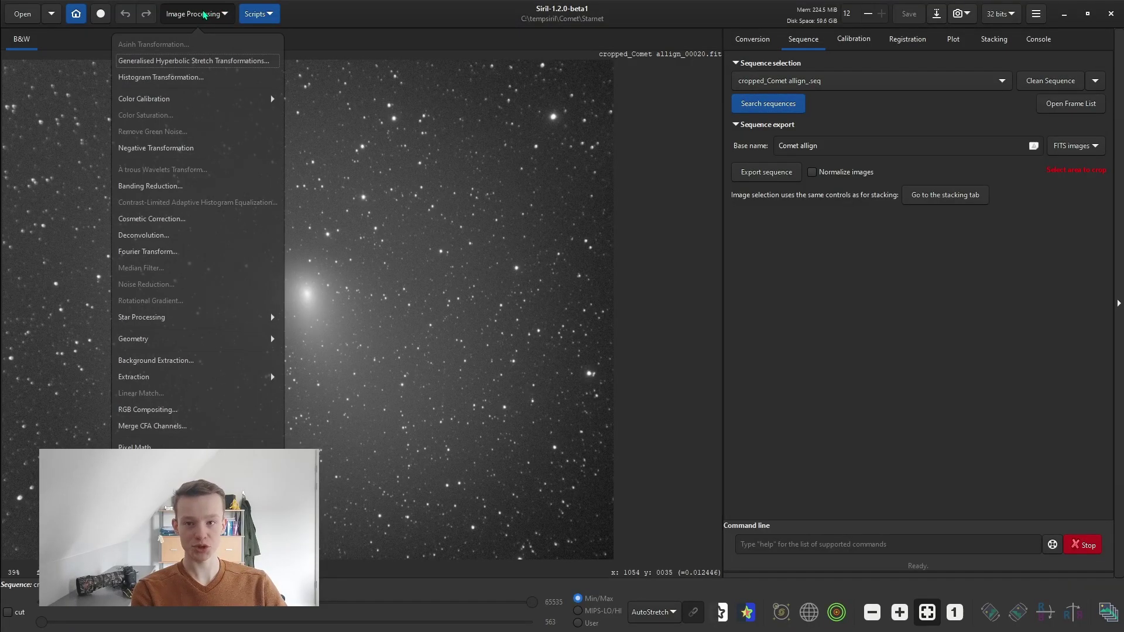
left_click(190, 323)
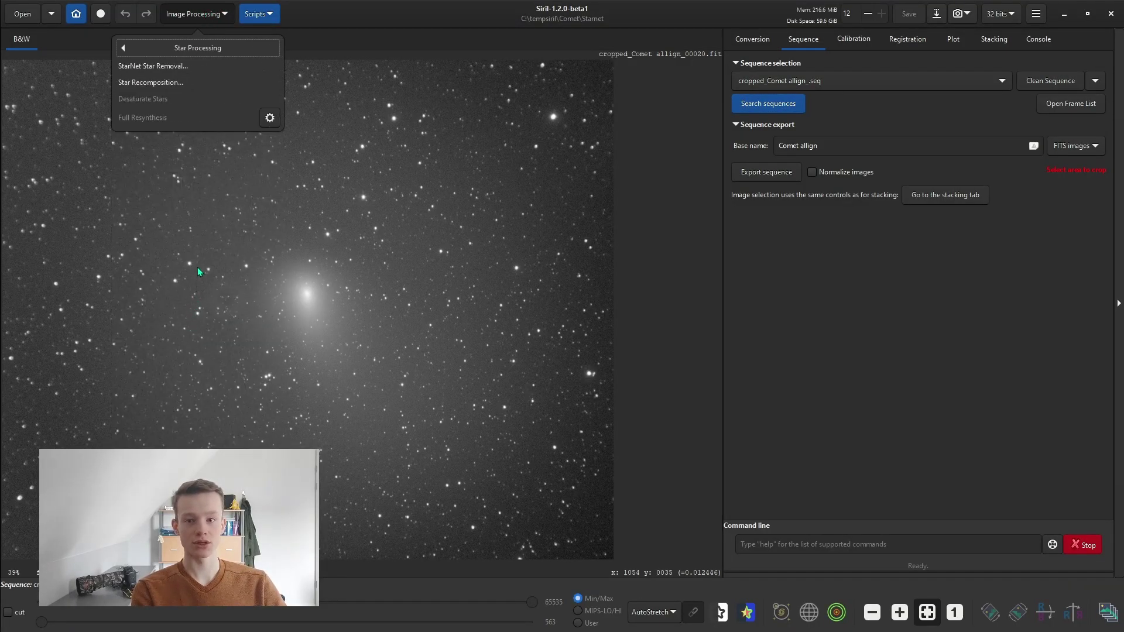
left_click(166, 68)
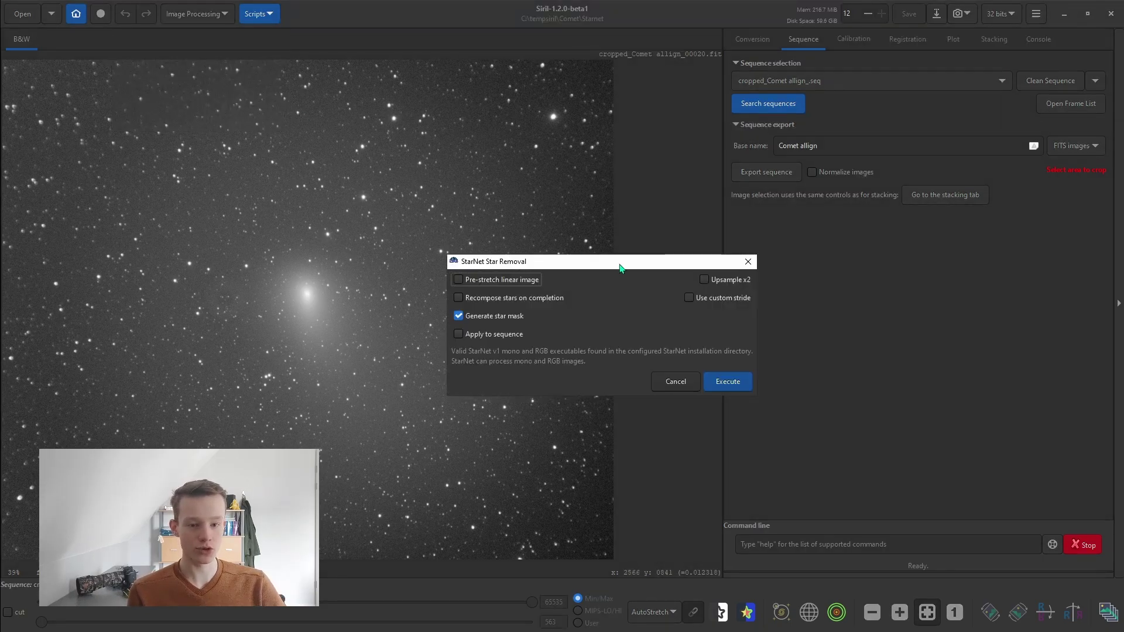
left_click_drag(663, 261, 882, 147)
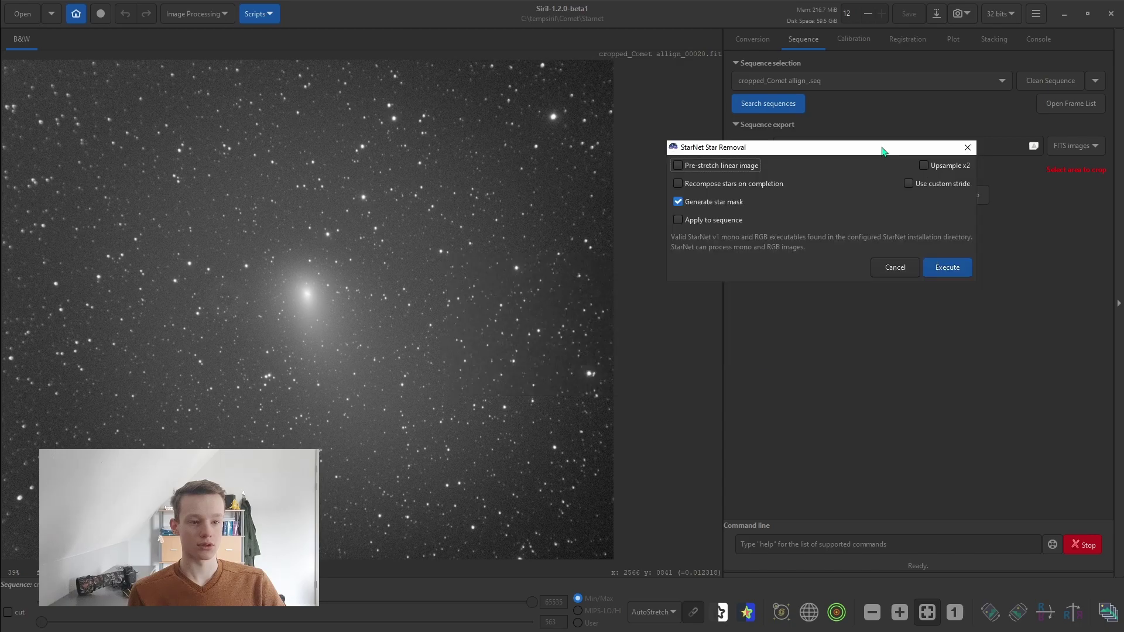
left_click(708, 170)
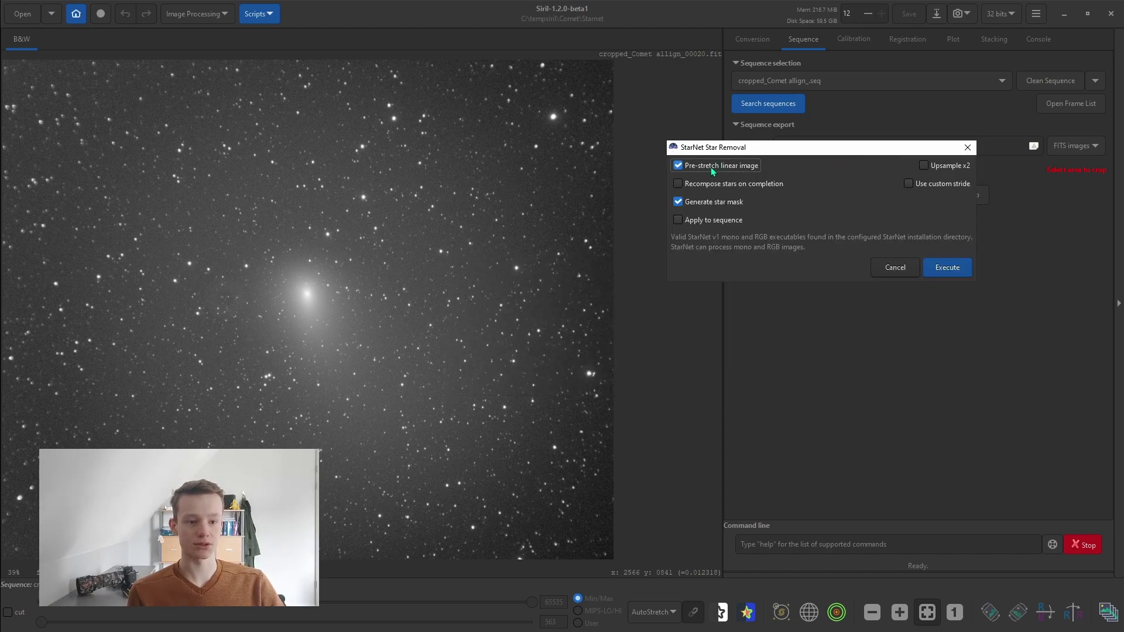
left_click(700, 228)
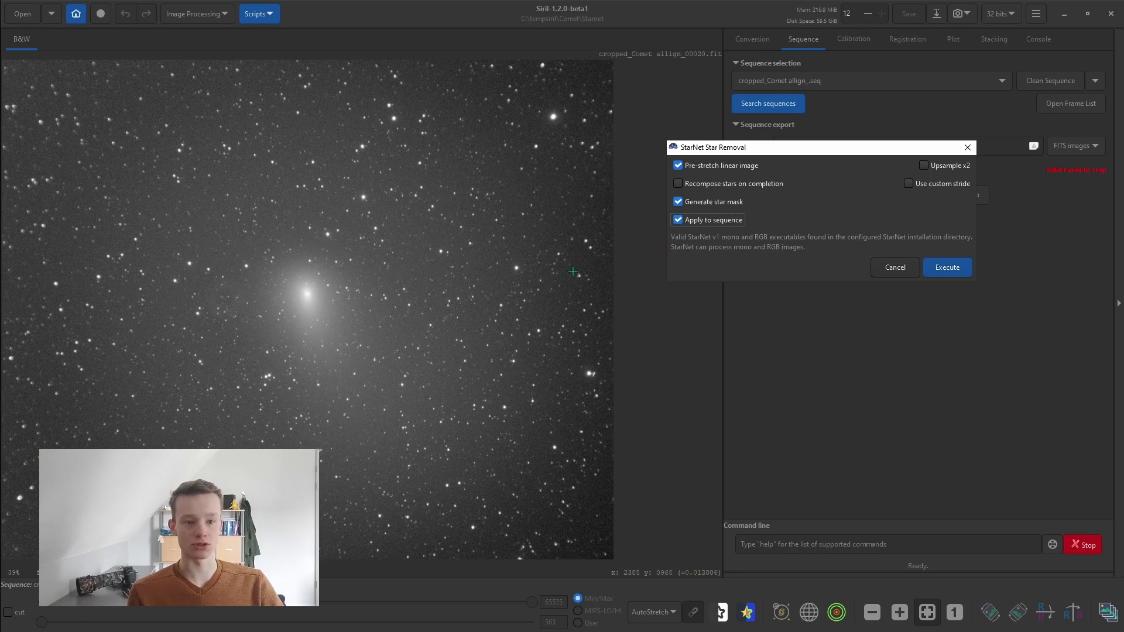
left_click(679, 203)
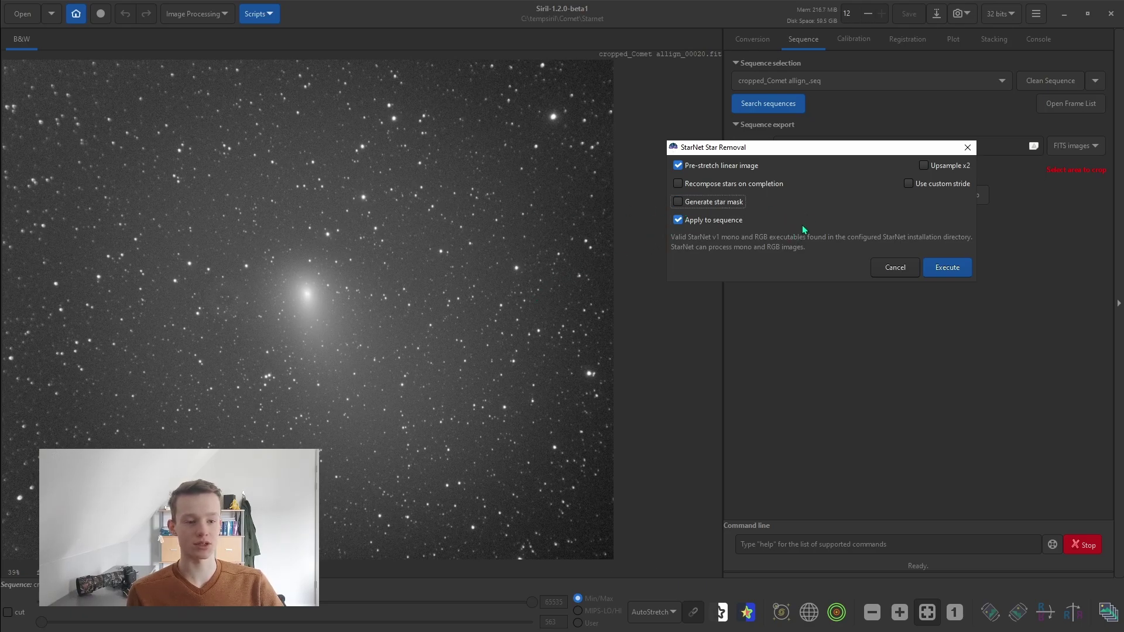
left_click(947, 267)
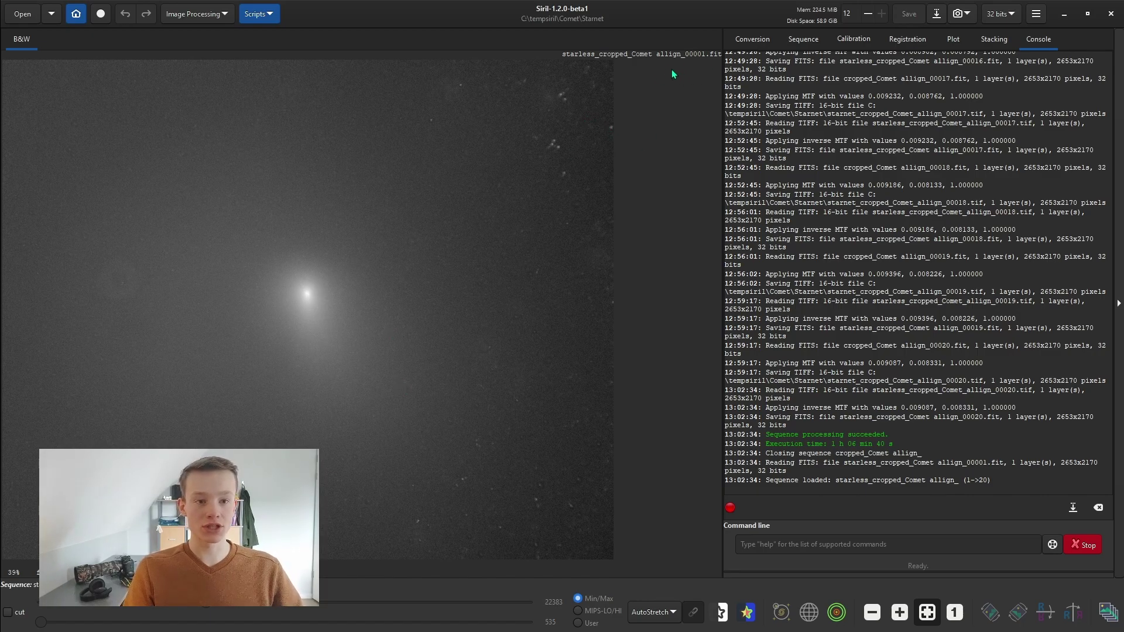
- Return to the Sequence tab once the starless_cropped_Comet allign_ sequence has loaded
left_click(805, 40)
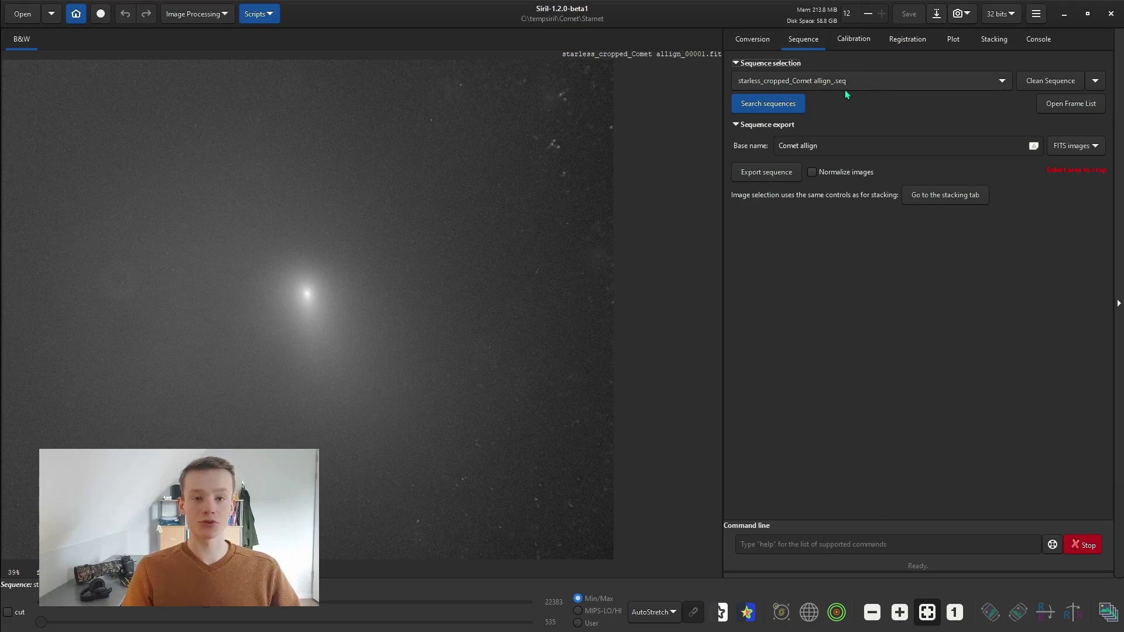
- Open the Frame List and step through the starless frames to inspect their quality
left_click(1106, 620)
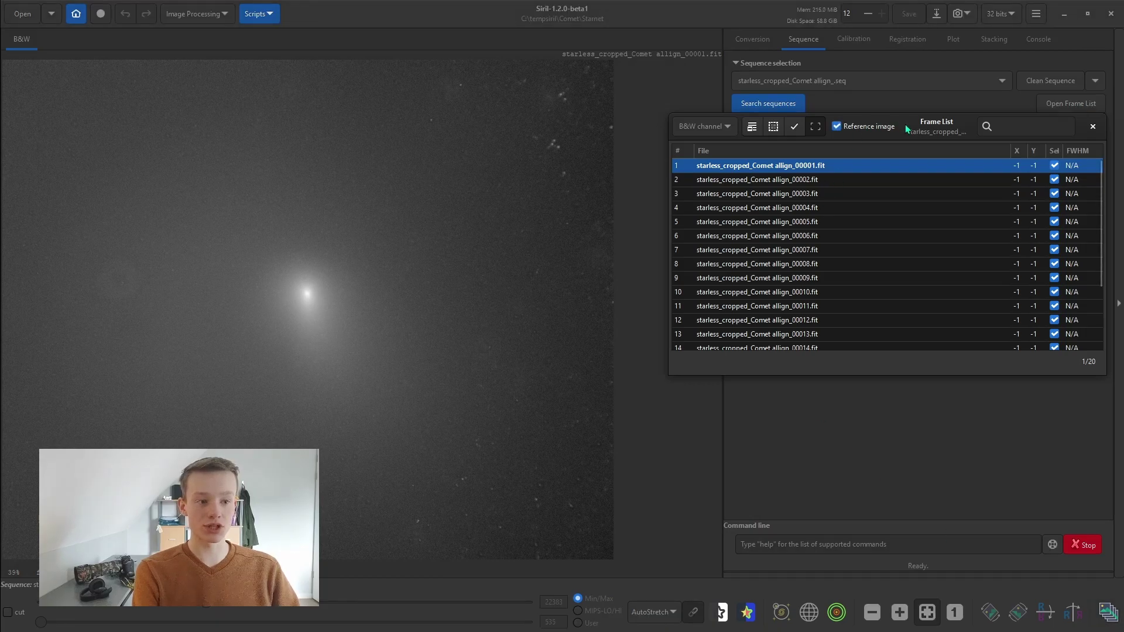
left_click_drag(906, 124, 918, 126)
key("Down")
key("Down")
key("Down")
key("Down")
key("Down")
key("Down")
key("Down")
key("Down")
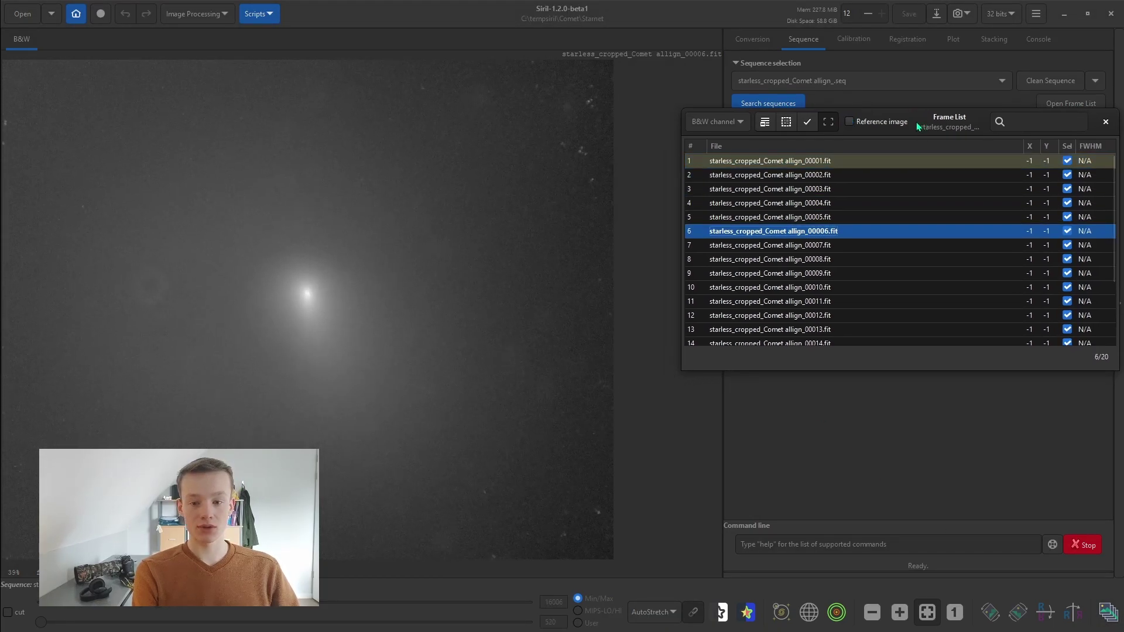
key("Down")
key("Down")
key("Down")
key("Down")
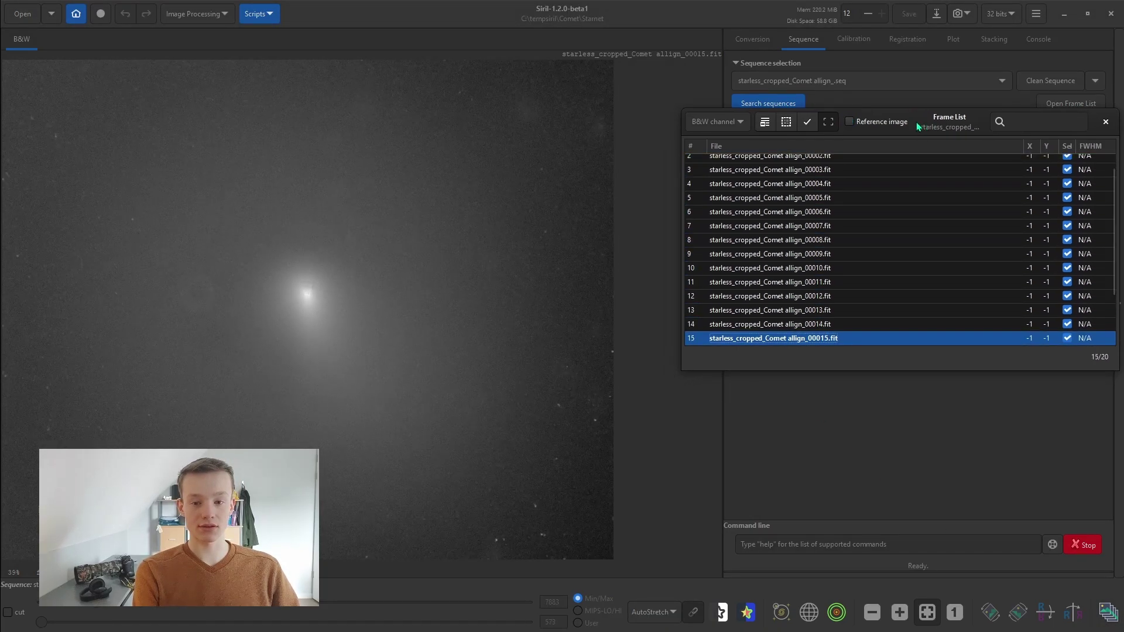
key("Down")
key("Down")
key("Down")
key("Down")
key("Down")
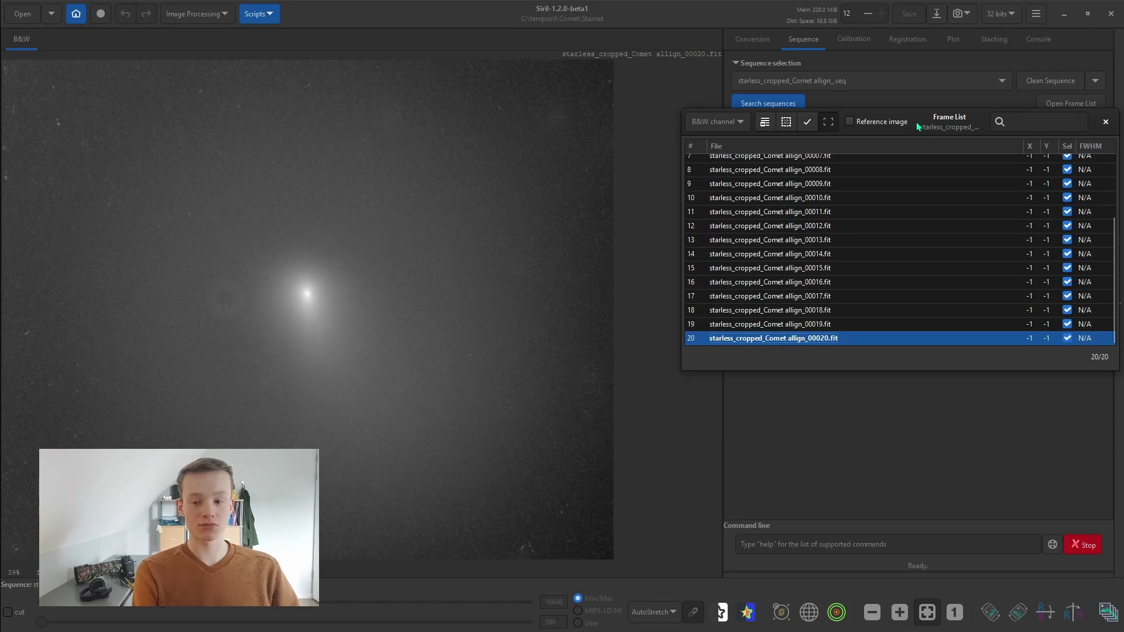
key("Up")
key("Up")
key("Up")
key("Up")
key("Up")
key("Up")
key("Up")
key("Up")
key("Up")
key("Up")
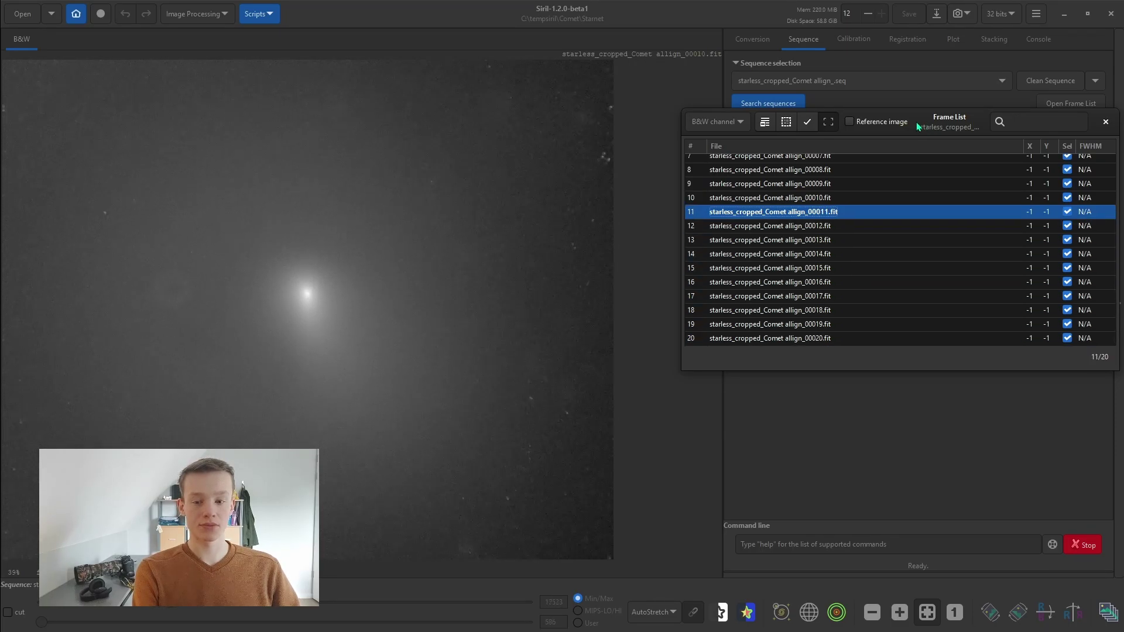
key("Up")
key("Up")
key("Up")
key("Up")
key("Up")
key("Up")
key("Up")
key("Up")
key("Up")
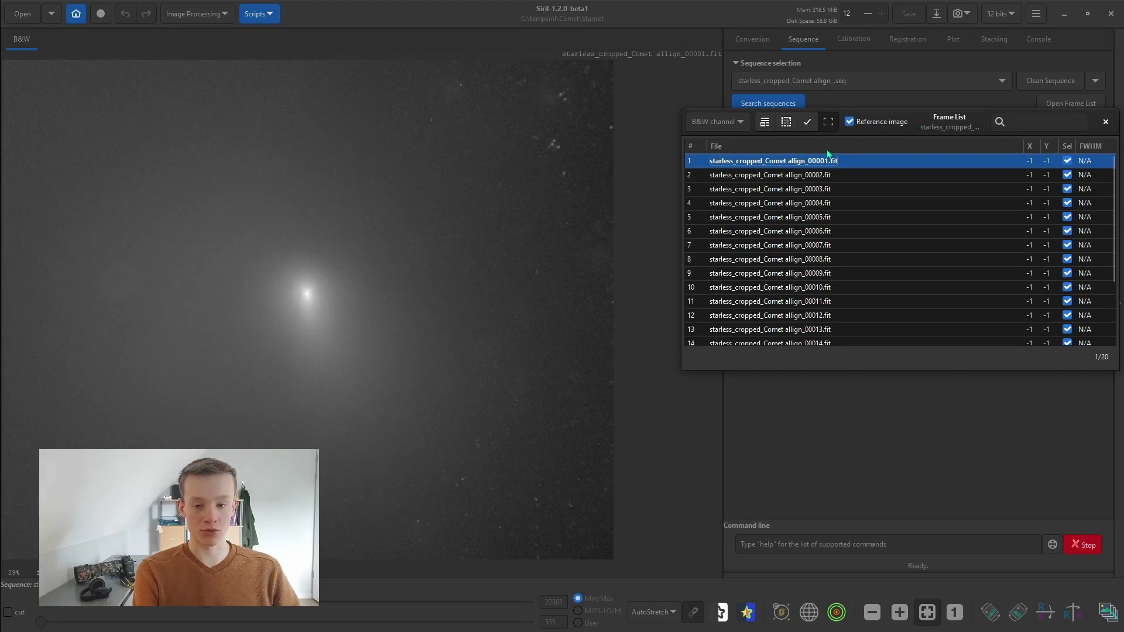
scroll(311, 293, "up", 5)
scroll(323, 285, "up", 1)
- Deselect bad frames 00002, 00005 and 00015 from the sequence
key("Down")
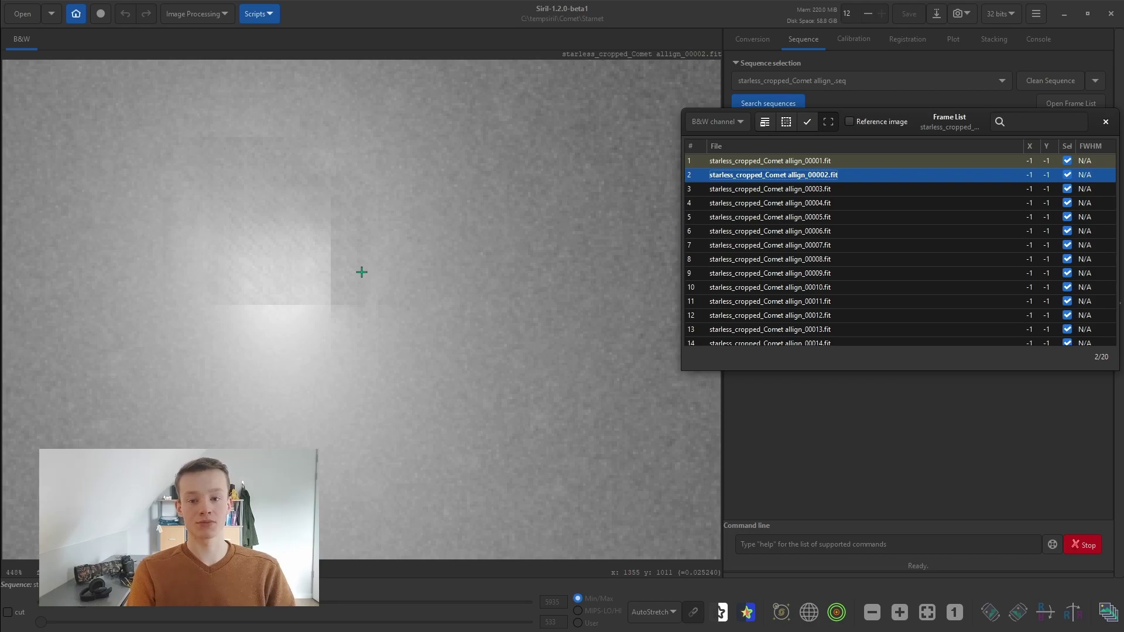
key("space")
key("Down")
key("Down")
key("Down")
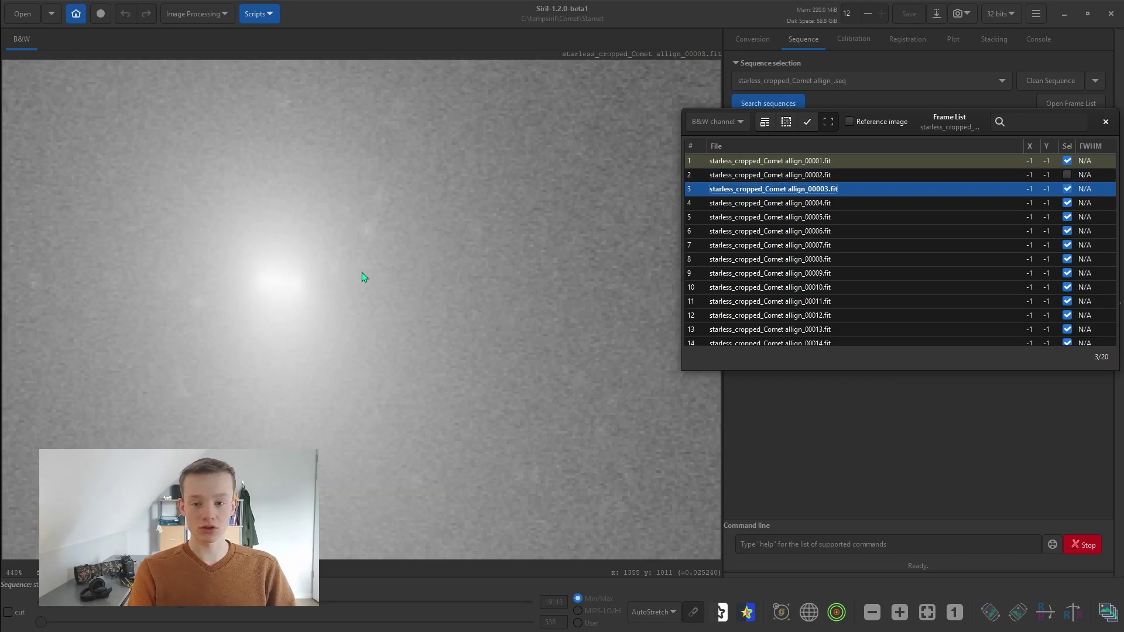
key("space")
key("Down")
key("Down")
key("Down")
key("Down")
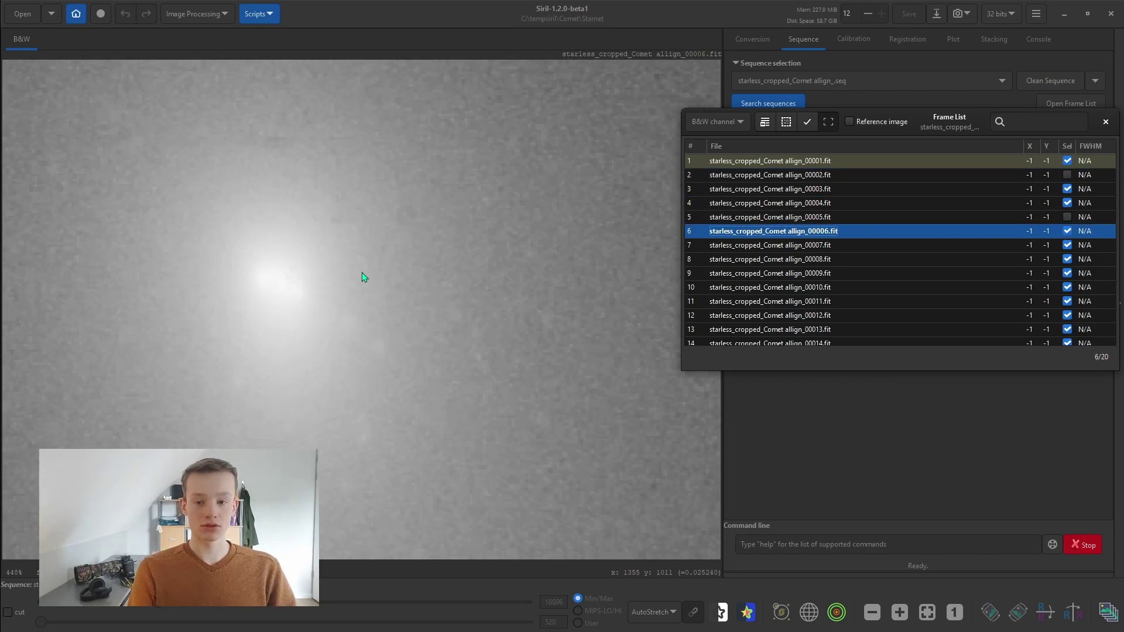
key("Up")
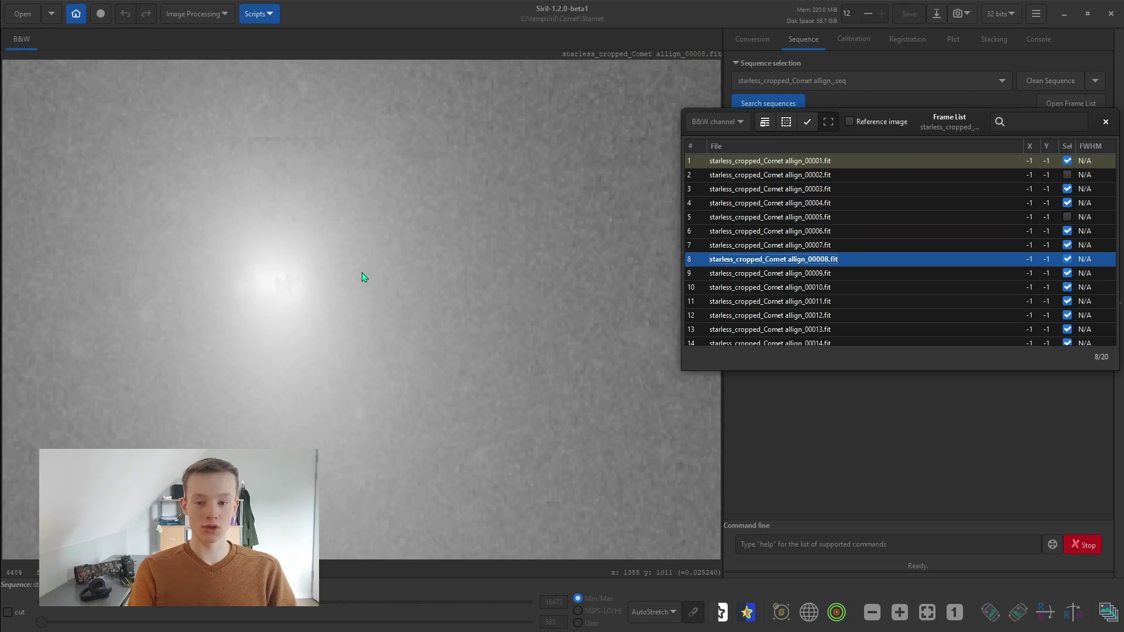
key("Down")
key("Down")
key("Down")
key("Down")
key("Down")
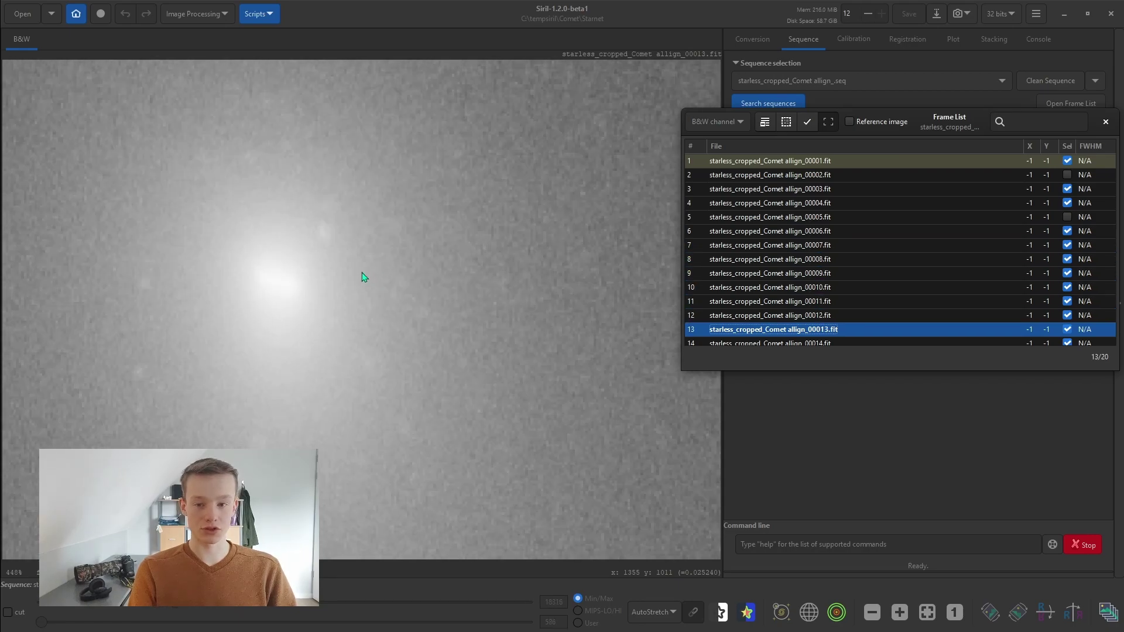
key("Down")
key("Down")
key("space")
key("Down")
key("Down")
key("Down")
key("Down")
key("Down")
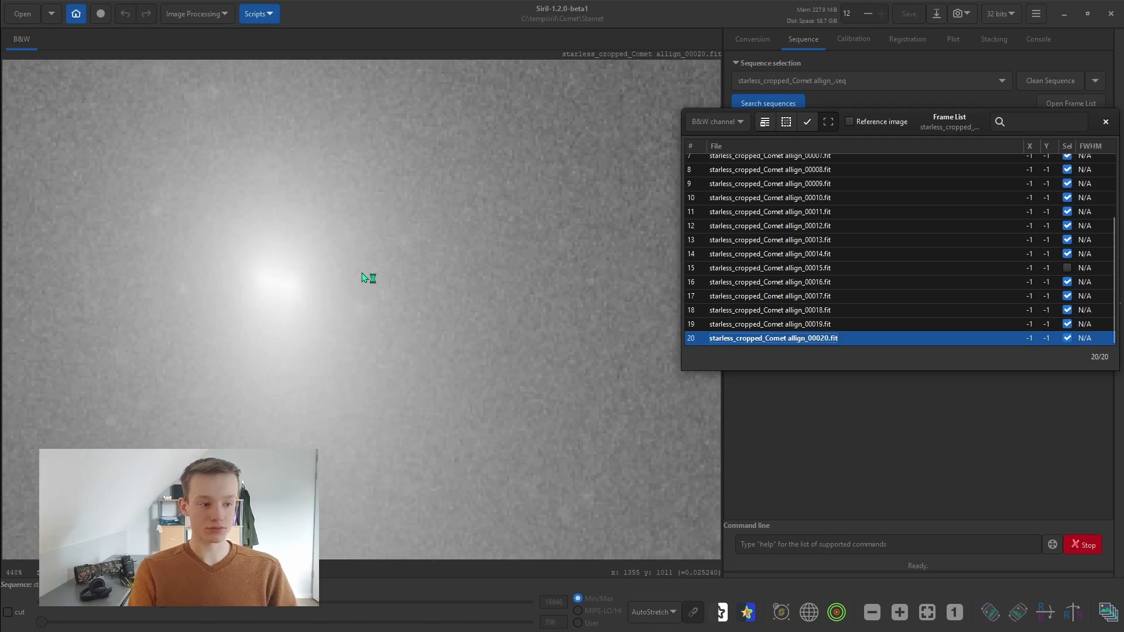
key("Up")
- Recheck frames 00004 and 00019, then close the Frame List
scroll(912, 219, "up", 3)
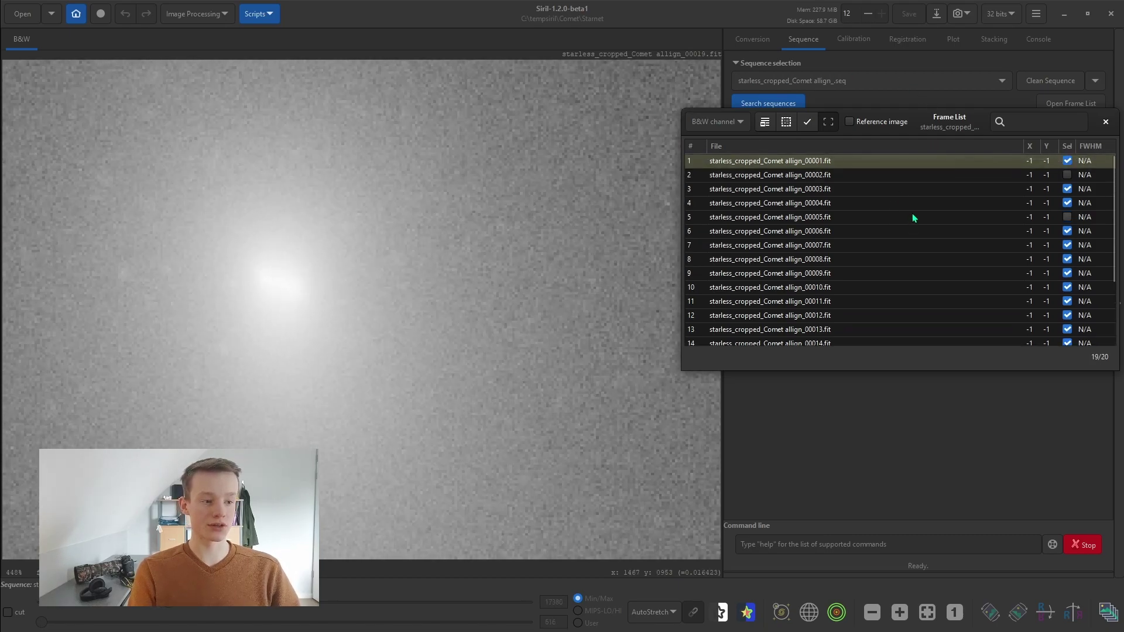
left_click(939, 202)
scroll(938, 204, "down", 3)
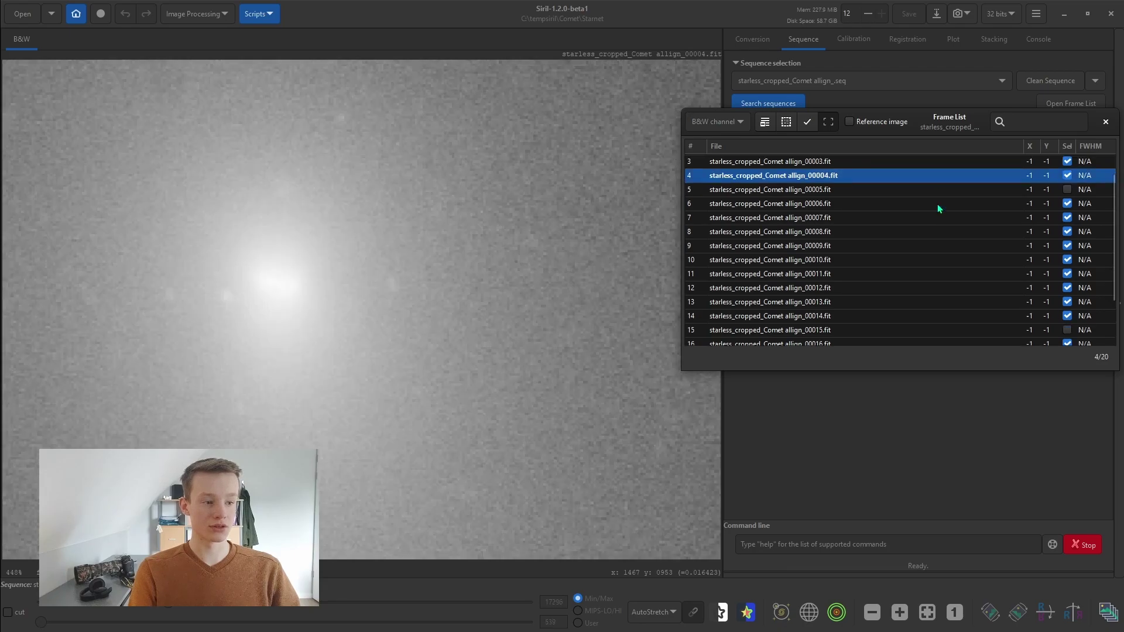
left_click(953, 319)
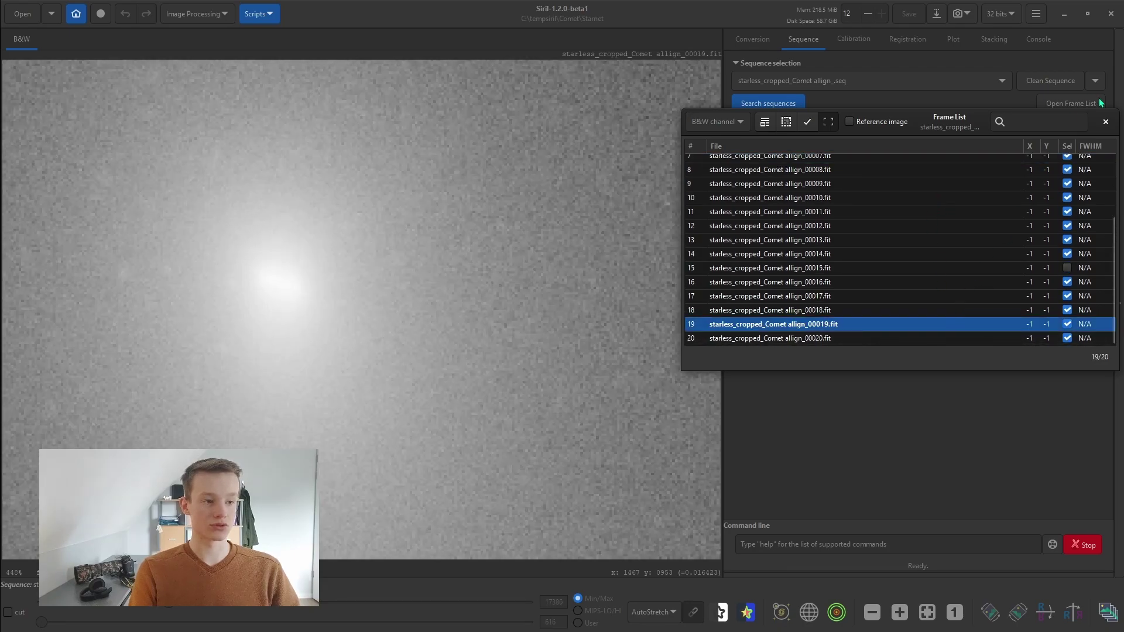
left_click(1105, 121)
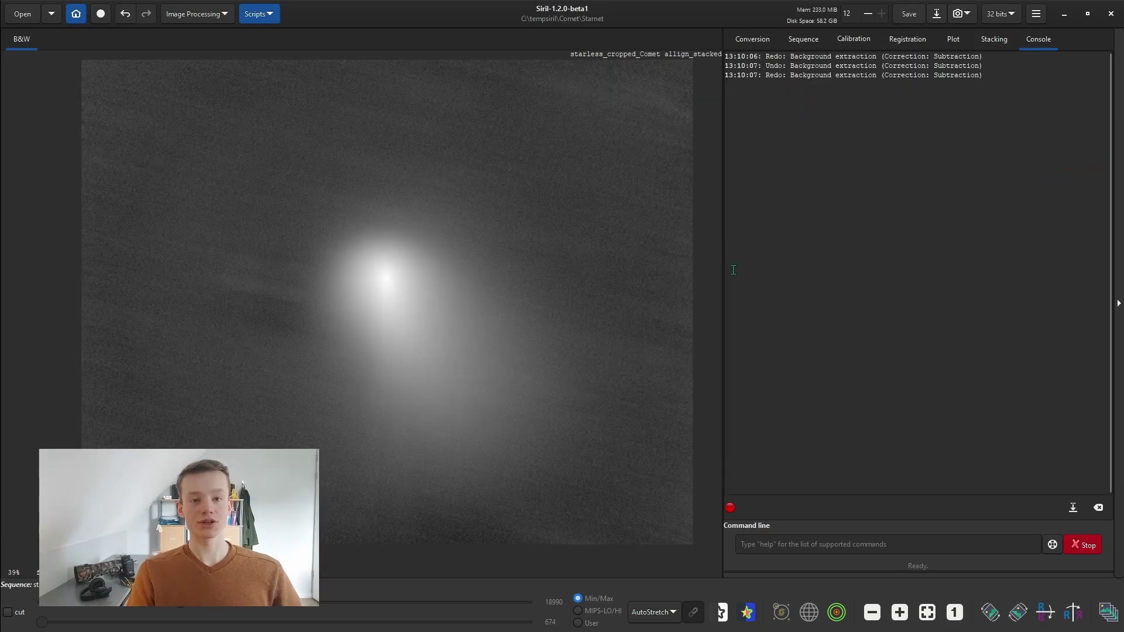
- Zoom in and out on the earlier stacked starless image to inspect the faint comet tails
scroll(430, 225, "down", 1)
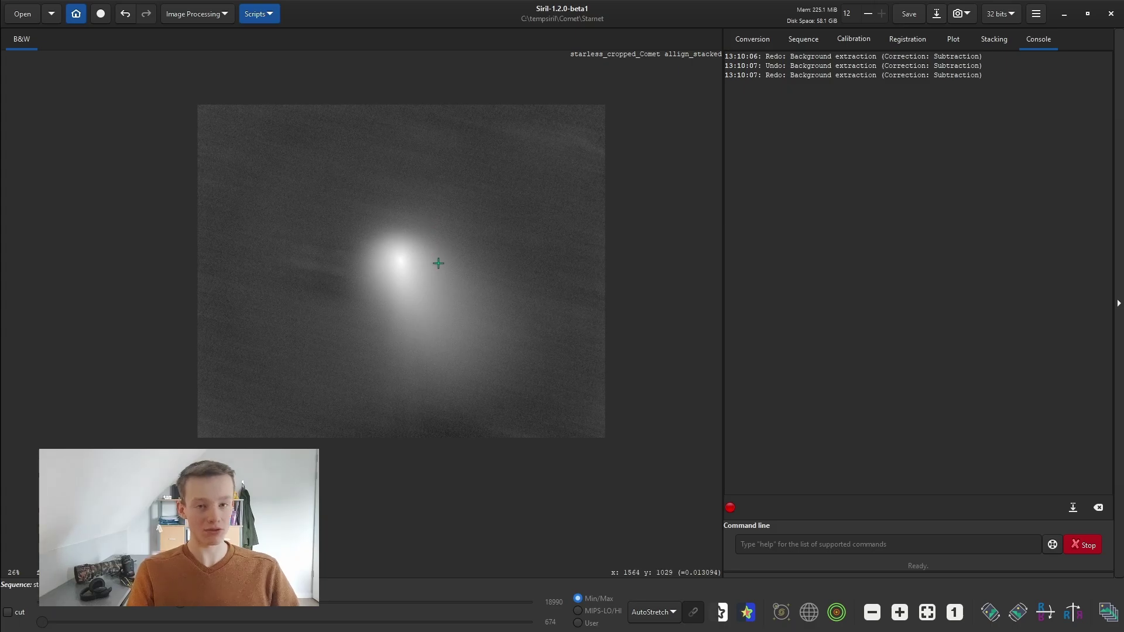
scroll(326, 268, "up", 1)
scroll(322, 273, "down", 1)
scroll(321, 275, "up", 2)
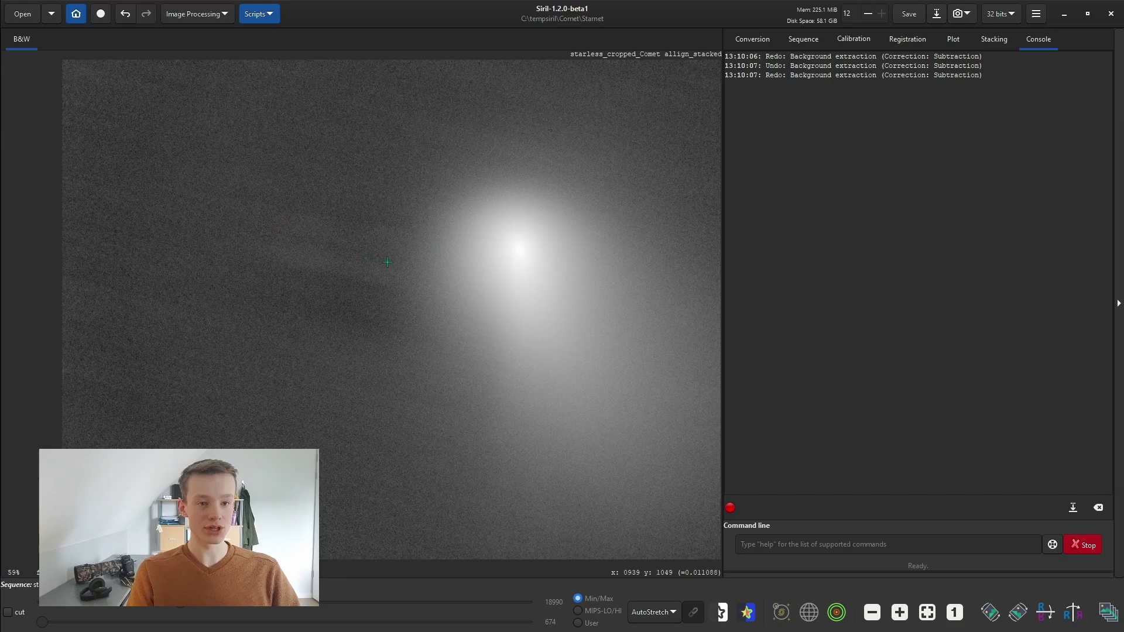
scroll(387, 261, "down", 2)
scroll(433, 291, "up", 1)
scroll(450, 297, "down", 1)
- Stack the 17 selected frames using MAD clipping rejection with sigma low 7.000 and sigma high 2.000
left_click(995, 39)
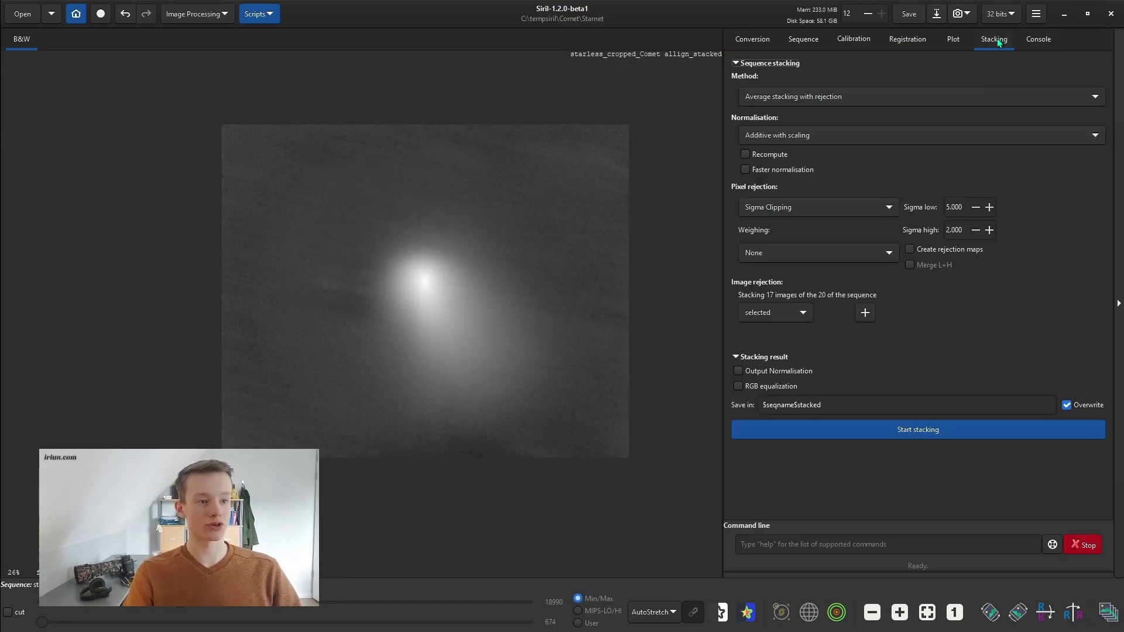
left_click(762, 207)
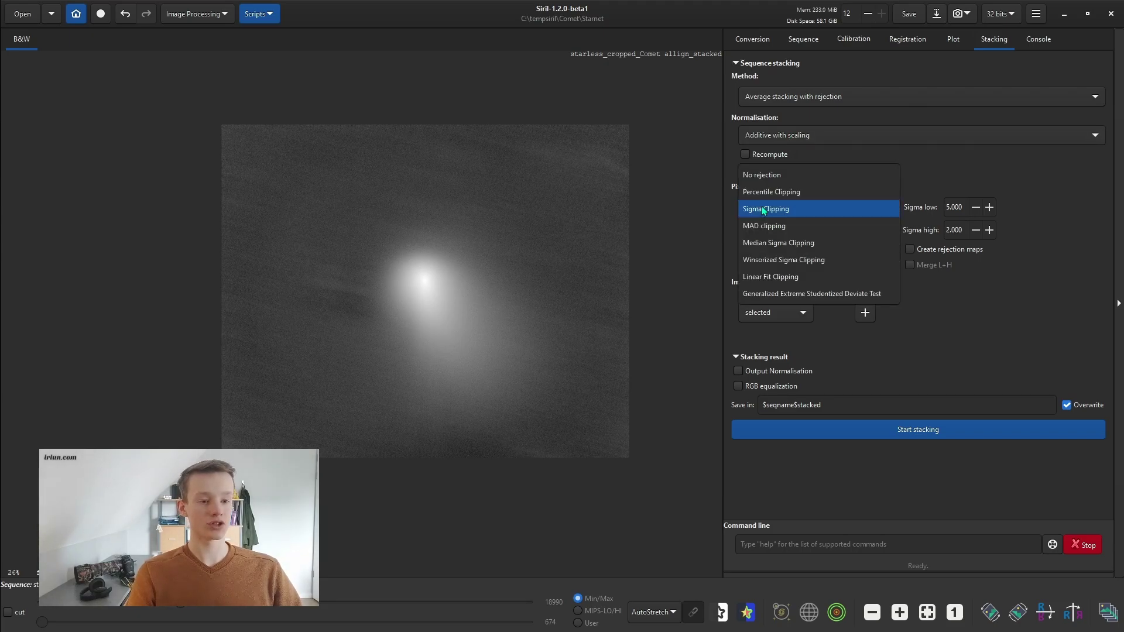
left_click(766, 227)
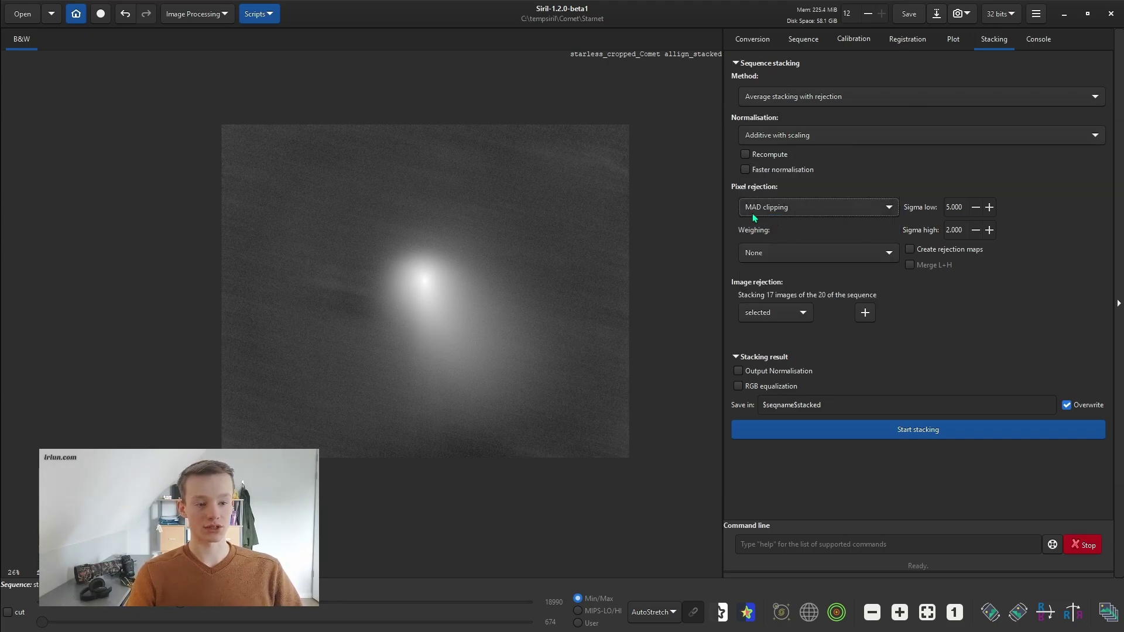
left_click(989, 208)
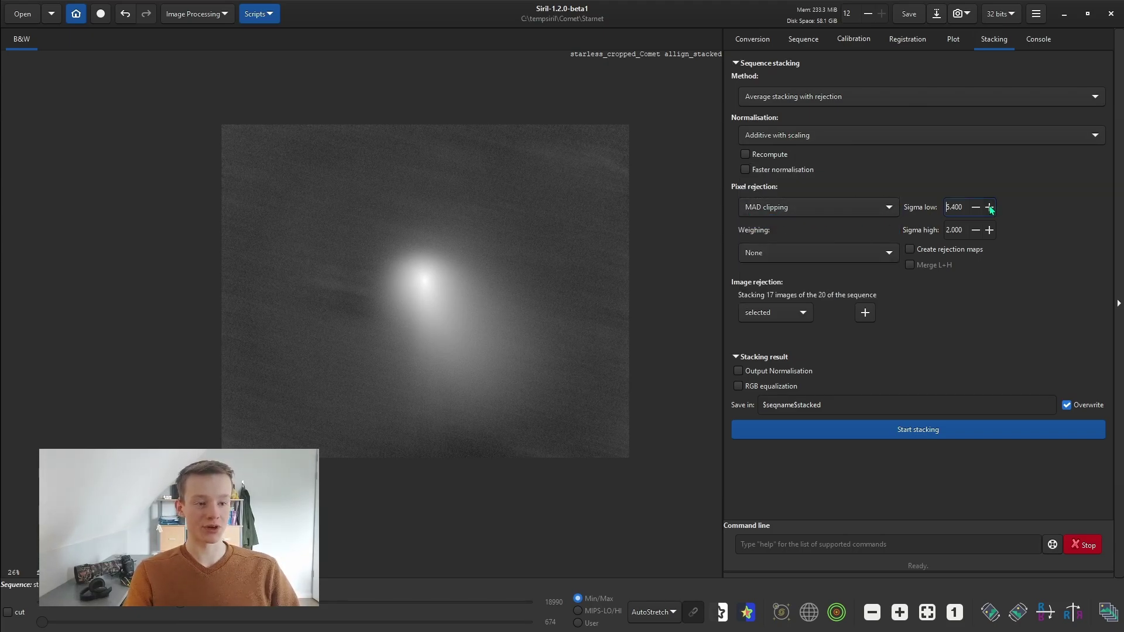
left_click(989, 208)
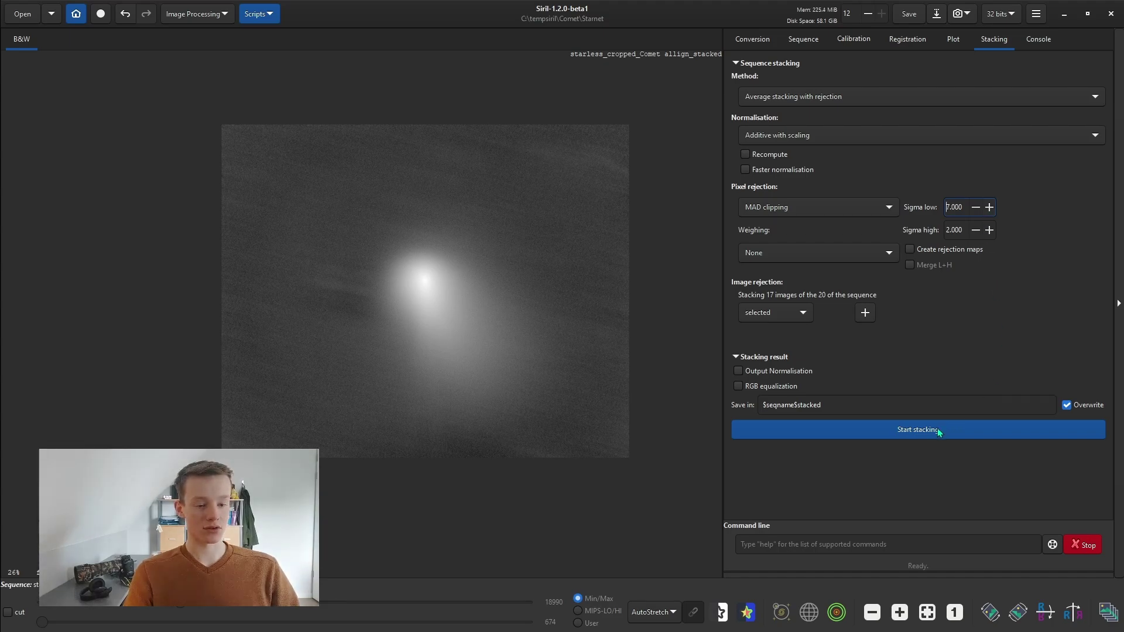
left_click(890, 428)
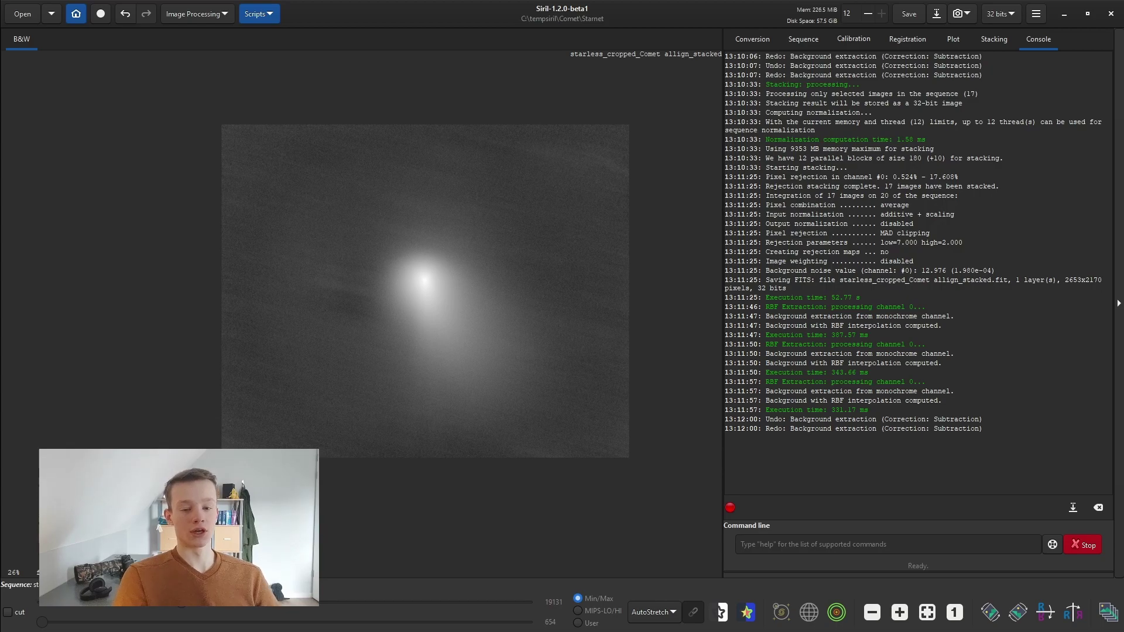
- Zoom in and out on the background-subtracted 17-frame stack to check the coma and tails
scroll(426, 465, "up", 2)
scroll(434, 452, "down", 1)
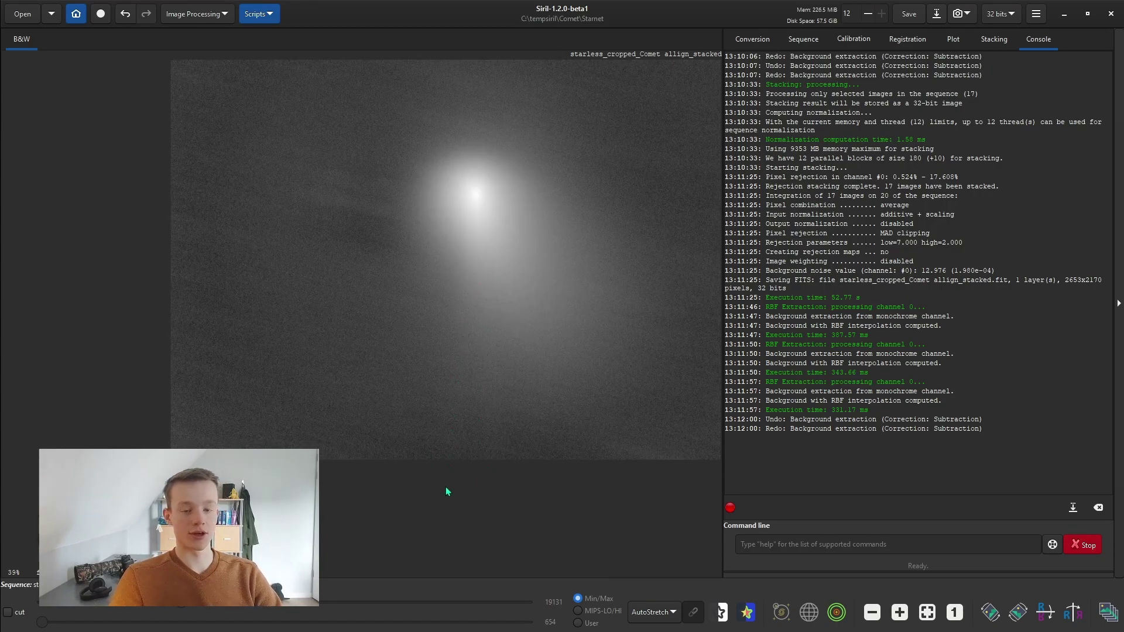
scroll(509, 341, "down", 2)
scroll(442, 349, "up", 1)
scroll(443, 352, "down", 1)
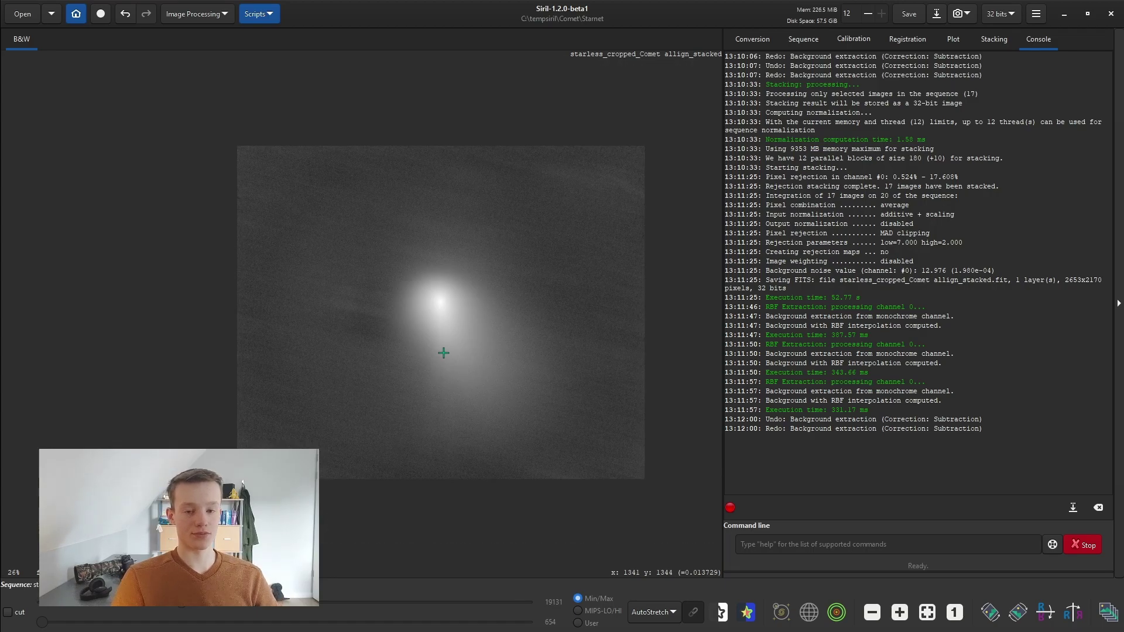